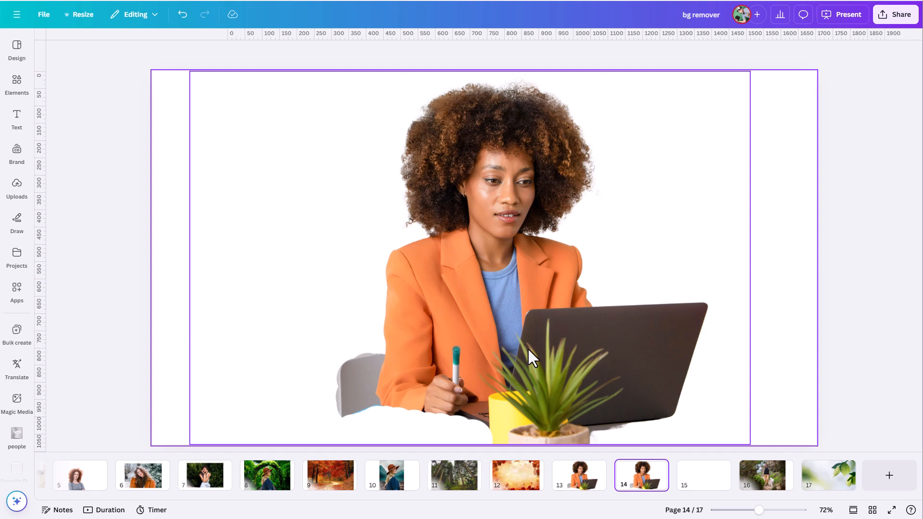
Restore the original background of the page 14 laptop photo by resetting its background remover edits.
click(494, 252)
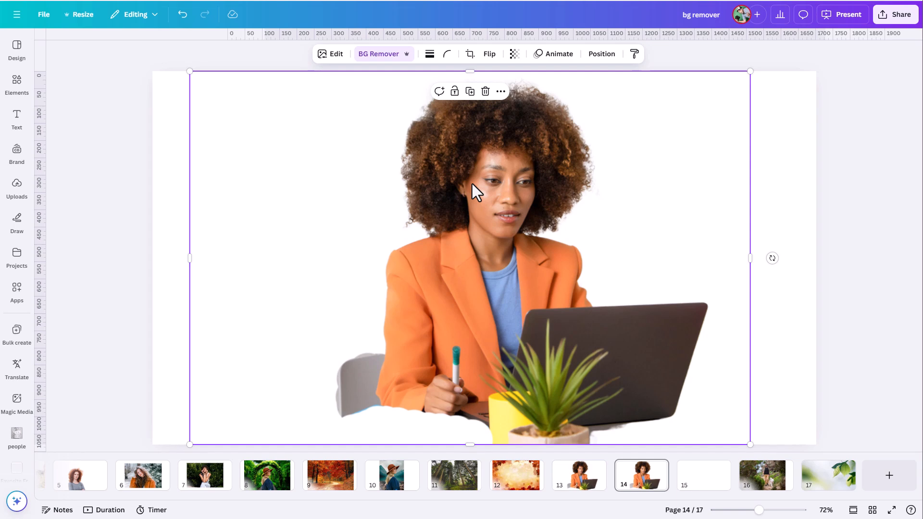
click(331, 56)
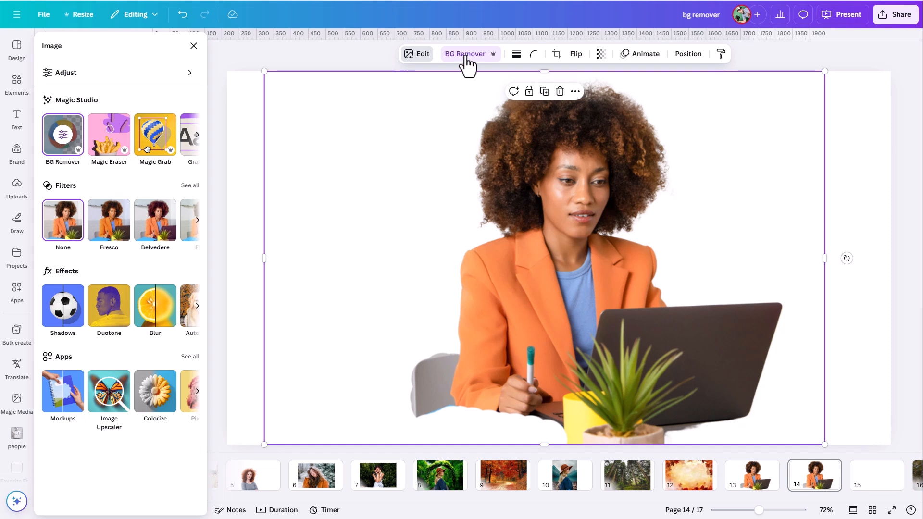
click(62, 142)
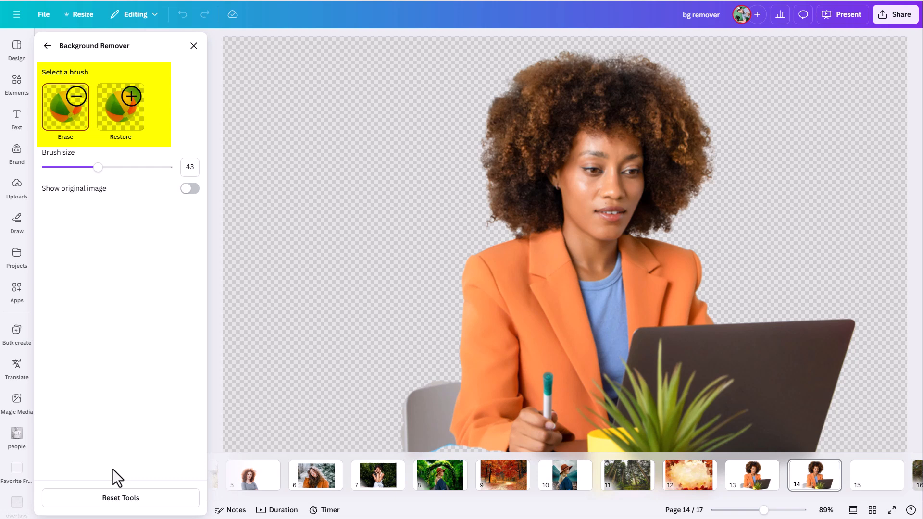
click(133, 503)
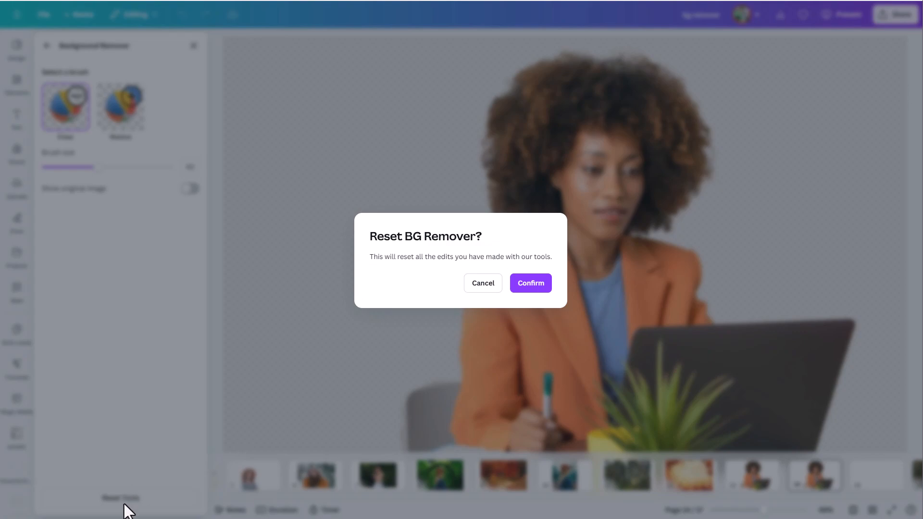
click(532, 284)
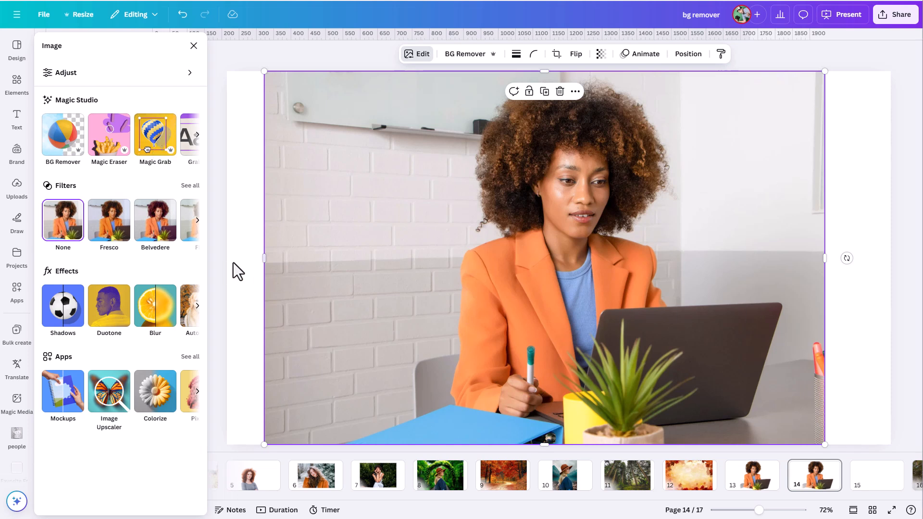
Brush over the whiteboard behind the woman and separate it from the photo with Magic Grab.
click(151, 140)
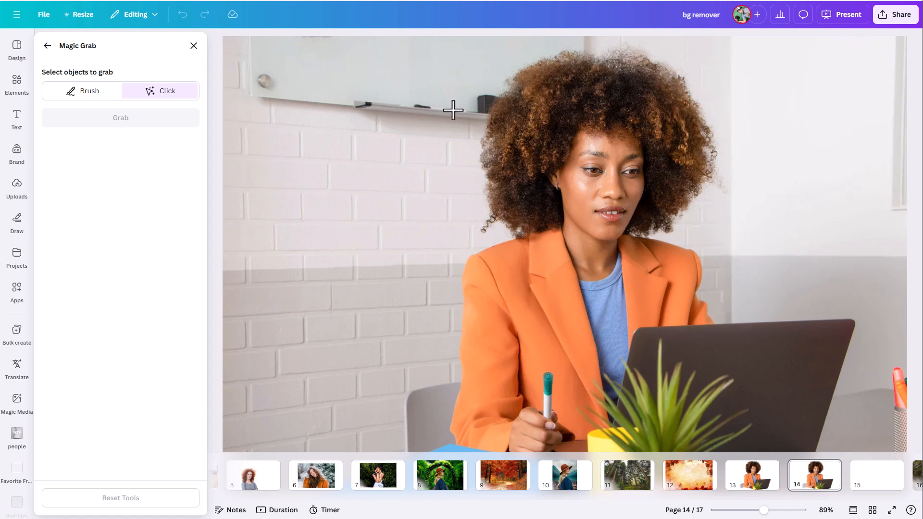
click(68, 102)
mouse_move(483, 110)
mouse_down()
mouse_move(260, 89)
mouse_move(257, 25)
mouse_move(253, 48)
mouse_move(333, 88)
mouse_move(495, 93)
mouse_move(528, 63)
mouse_move(578, 51)
mouse_move(574, 38)
mouse_move(262, 36)
mouse_move(330, 46)
mouse_move(283, 53)
mouse_move(345, 70)
mouse_move(380, 68)
mouse_move(334, 55)
mouse_move(423, 59)
mouse_move(395, 71)
mouse_move(463, 61)
mouse_move(419, 56)
mouse_move(518, 54)
mouse_move(478, 70)
mouse_up()
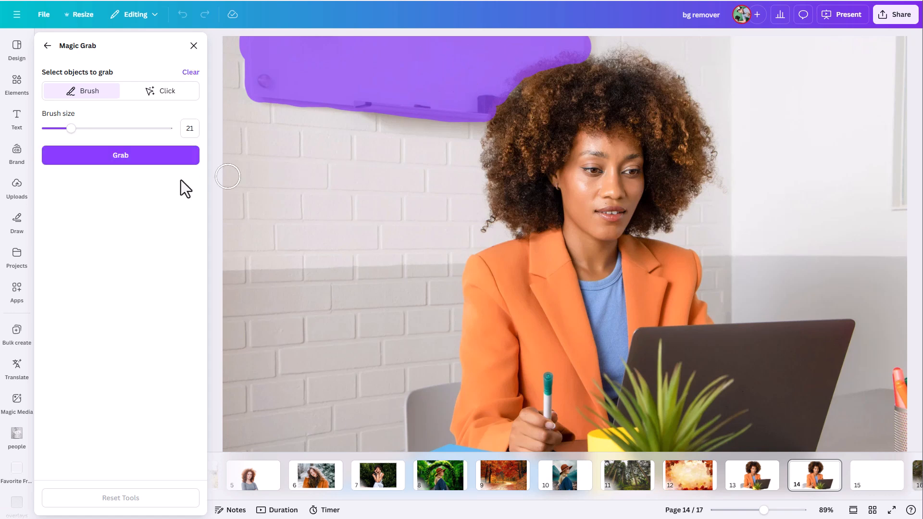
click(131, 164)
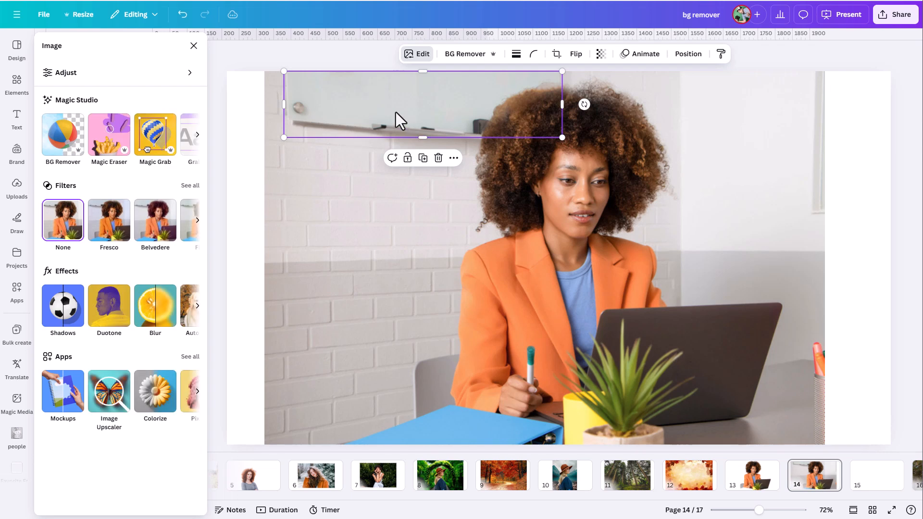
Try moving the grabbed whiteboard down over the brick wall, and undo the moves.
drag(376, 123, 304, 309)
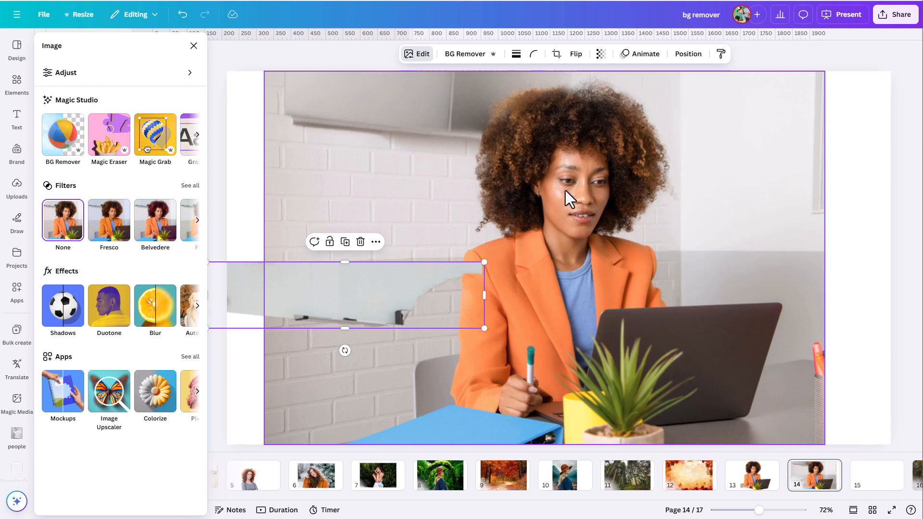
drag(413, 305, 391, 277)
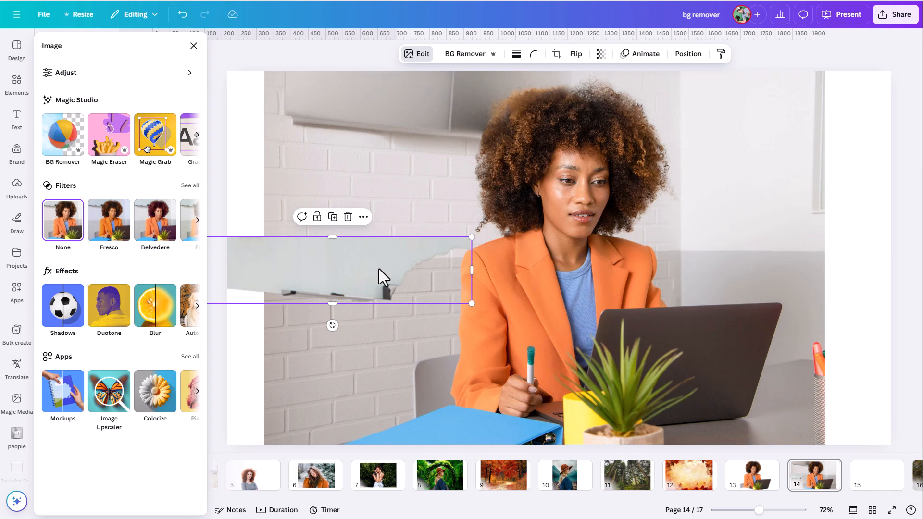
key(ctrl+z)
key(ctrl+z)
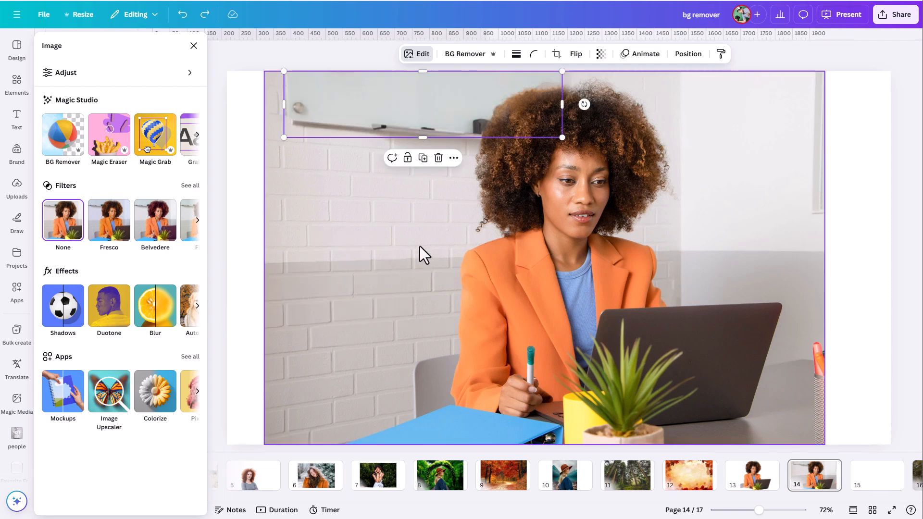
Try BG Remover on the whole laptop photo and undo the removal.
click(419, 246)
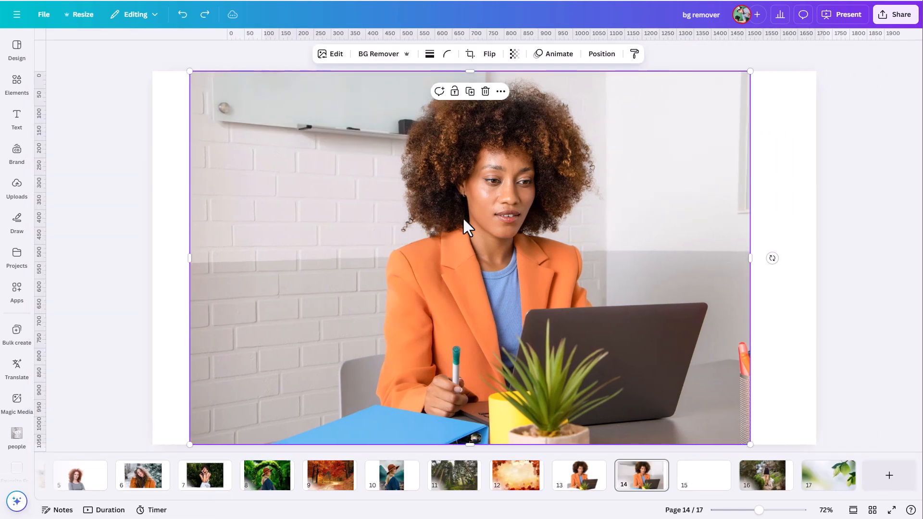
click(379, 54)
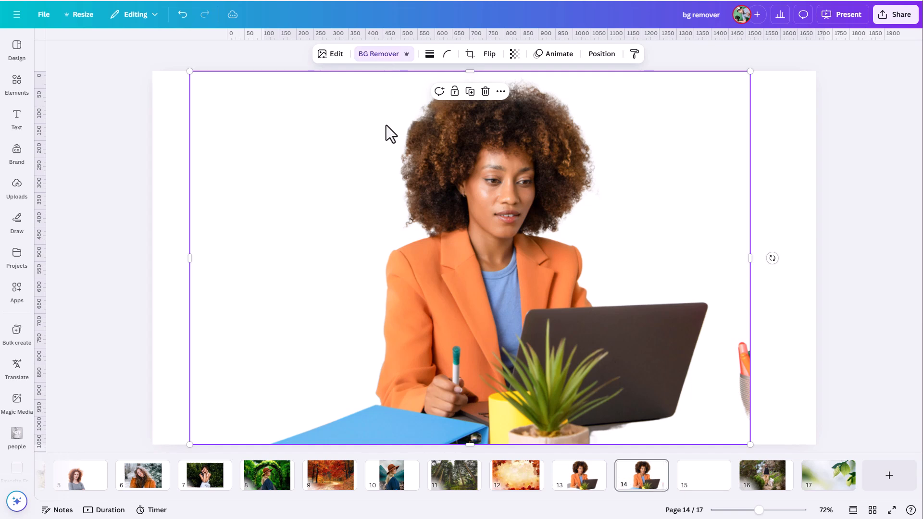
key(ctrl+z)
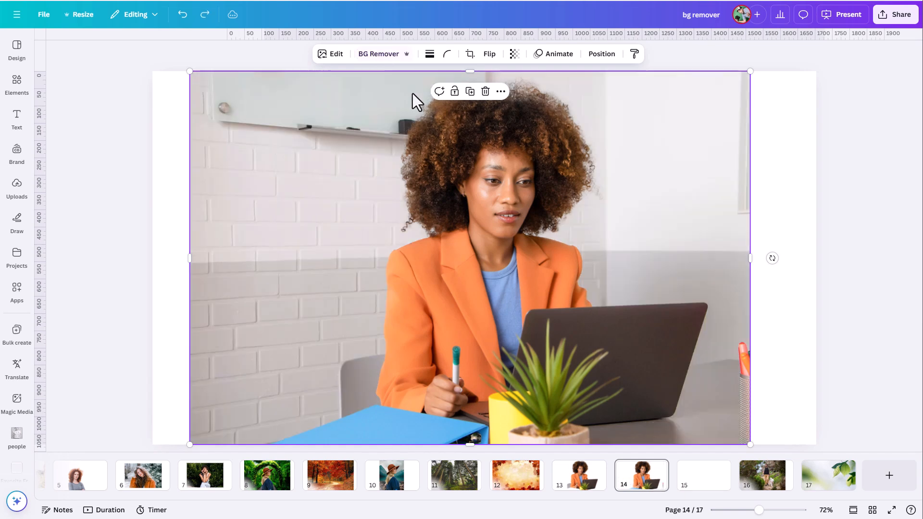
Separate the potted plant in front of the laptop from the photo with Magic Grab's Click selection.
click(332, 56)
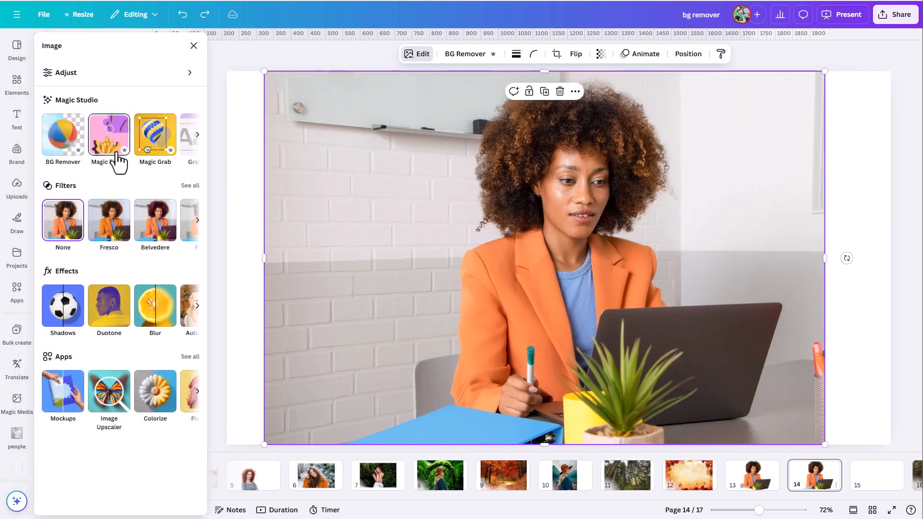
click(155, 144)
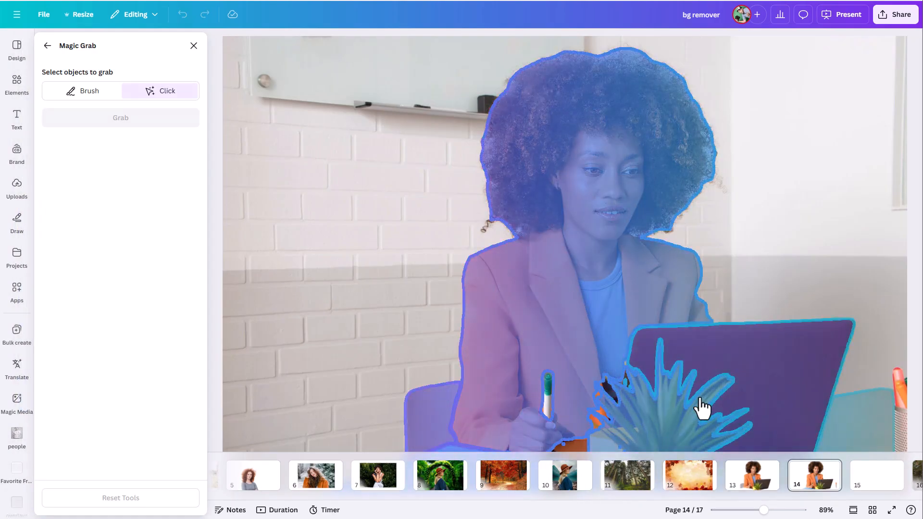
click(649, 425)
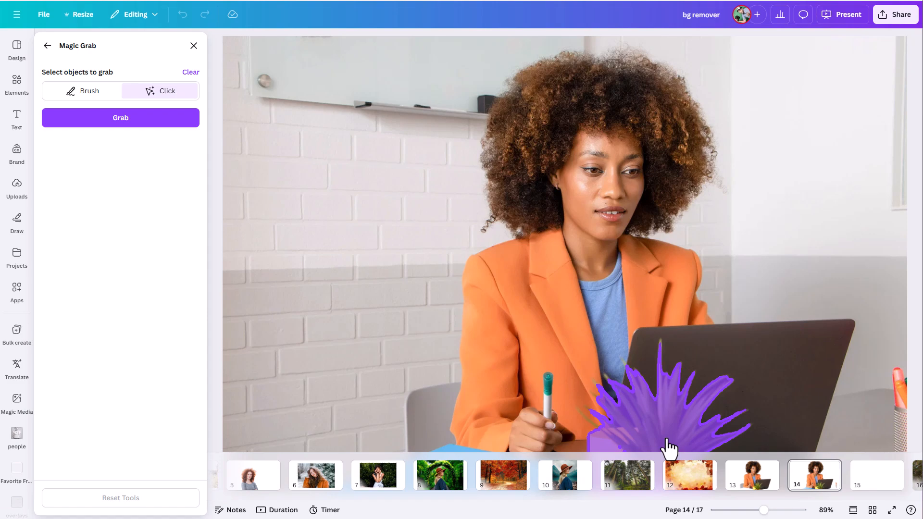
click(121, 120)
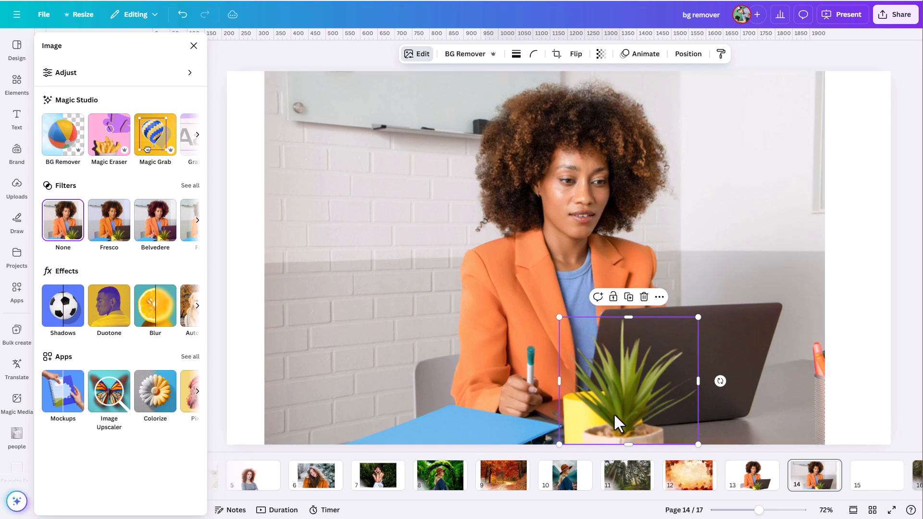
Move the grabbed plant to the lower left corner of the photo, aligned with its bottom edge.
drag(614, 413, 414, 413)
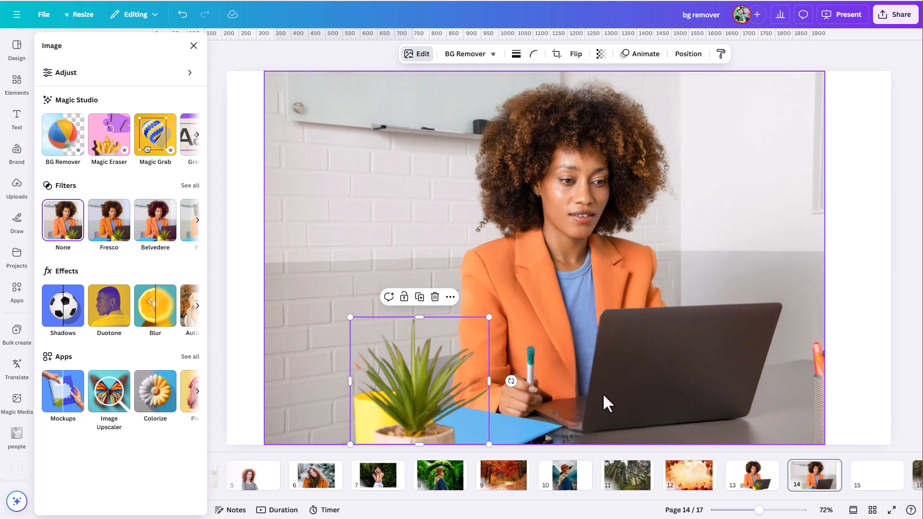
drag(437, 431, 343, 434)
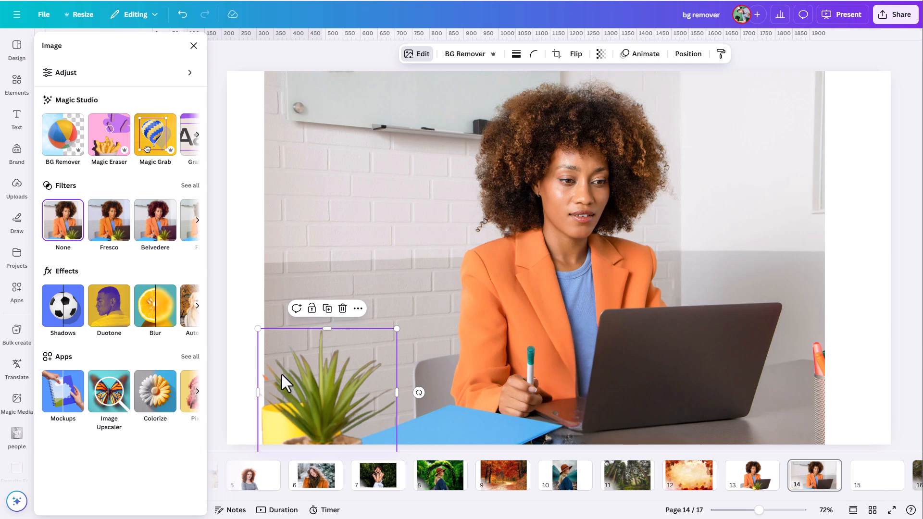
drag(281, 381, 292, 370)
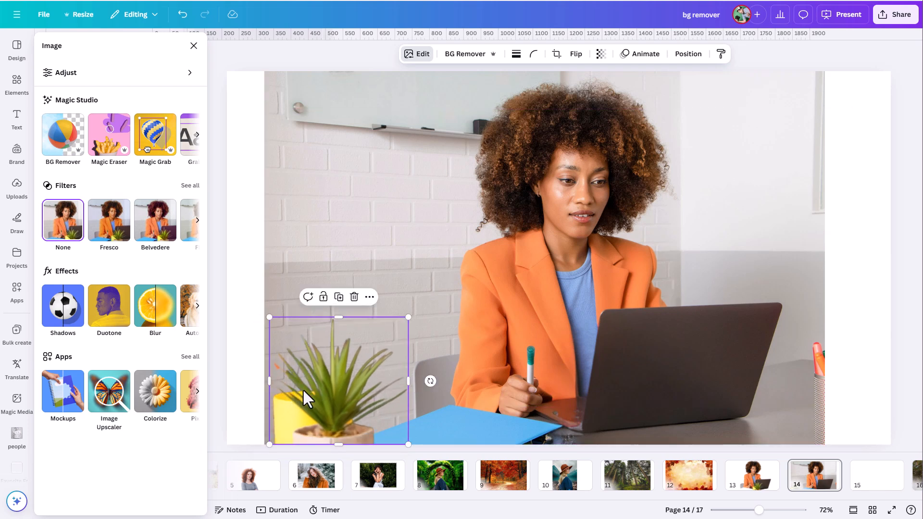
Try deleting the grabbed plant and undo the deletion.
key(Delete)
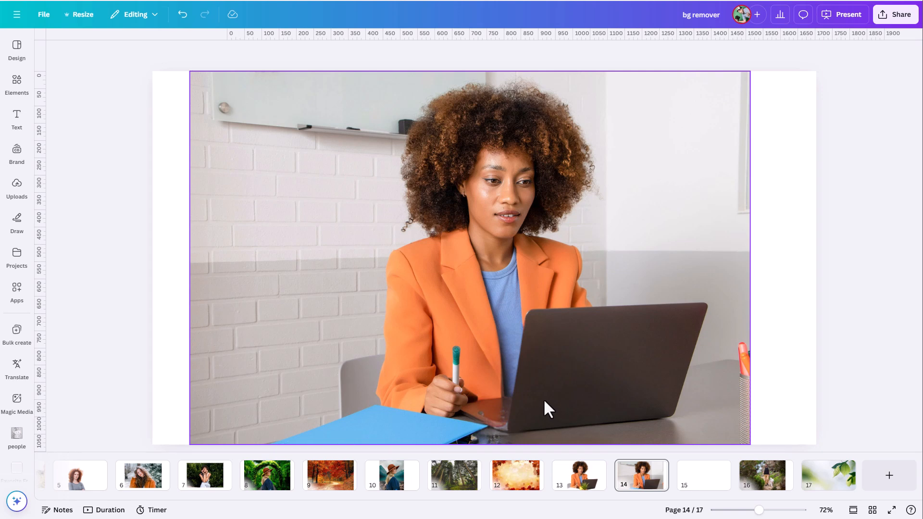
key(ctrl+z)
Open the position options for the grabbed plant on page 14.
click(267, 390)
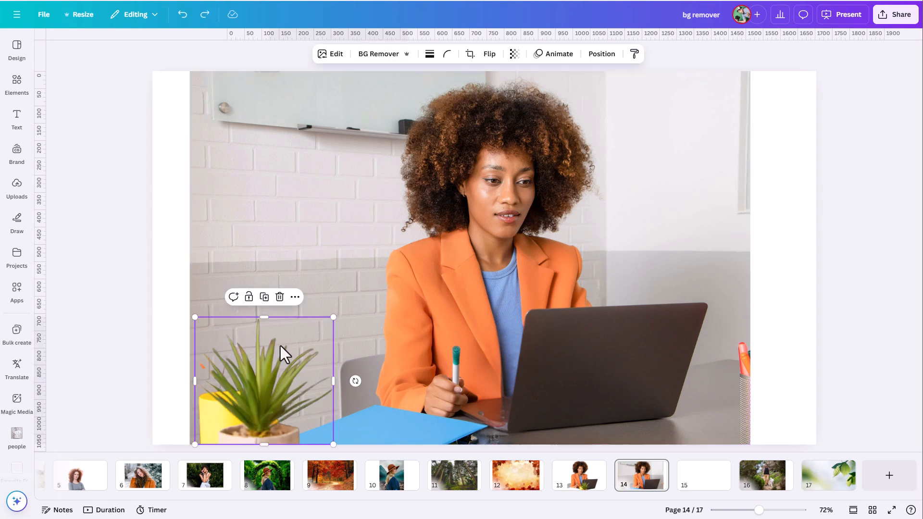
click(599, 54)
click(162, 69)
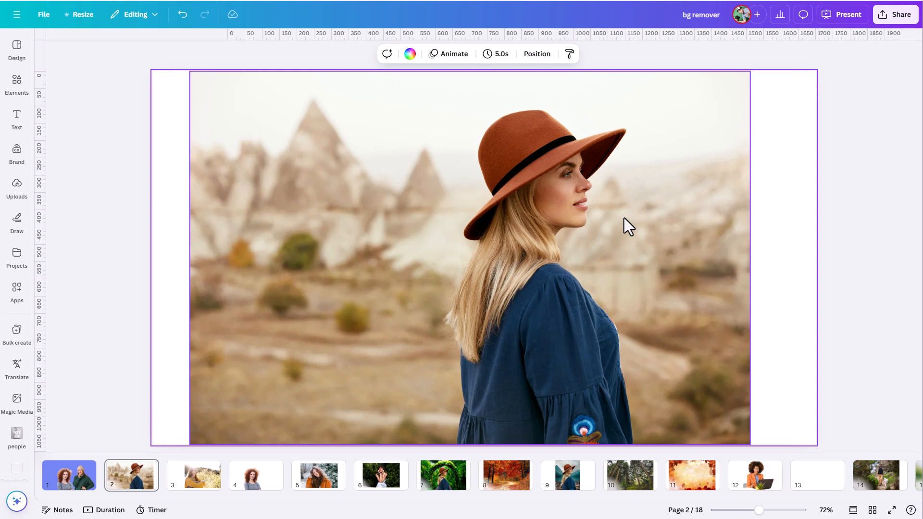
Separate the woman in the hat from the page 2 photo with Magic Grab and move her to the photo's left side.
click(566, 287)
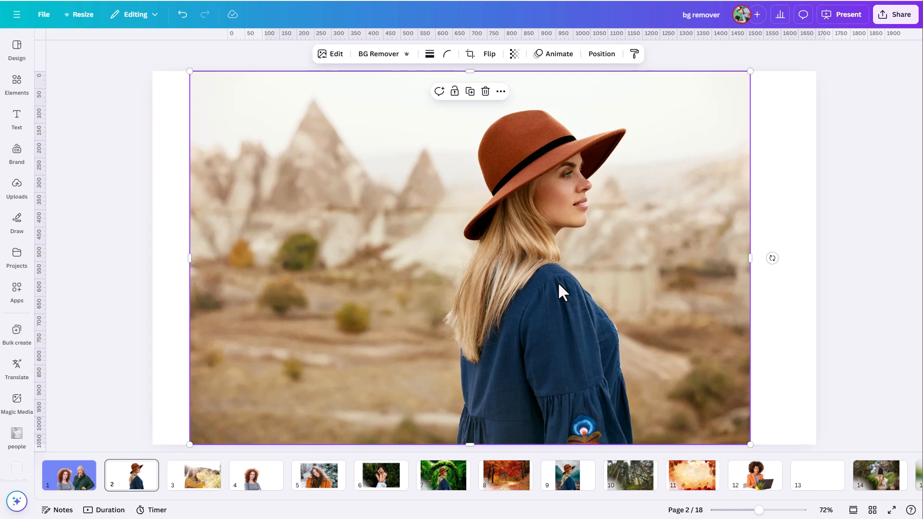
click(331, 54)
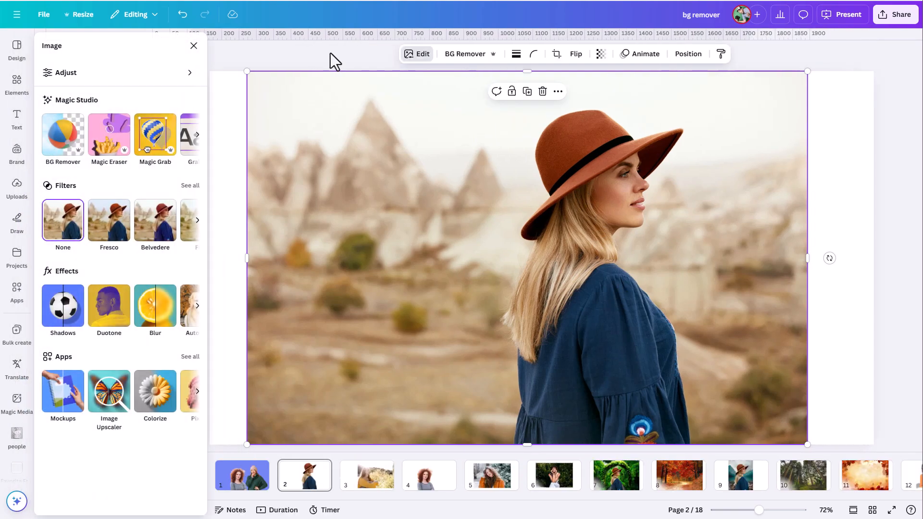
click(154, 151)
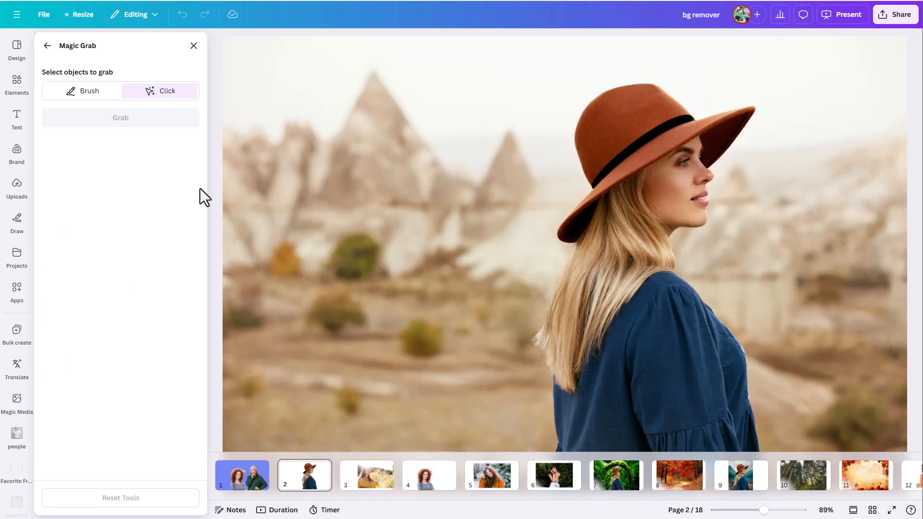
click(634, 257)
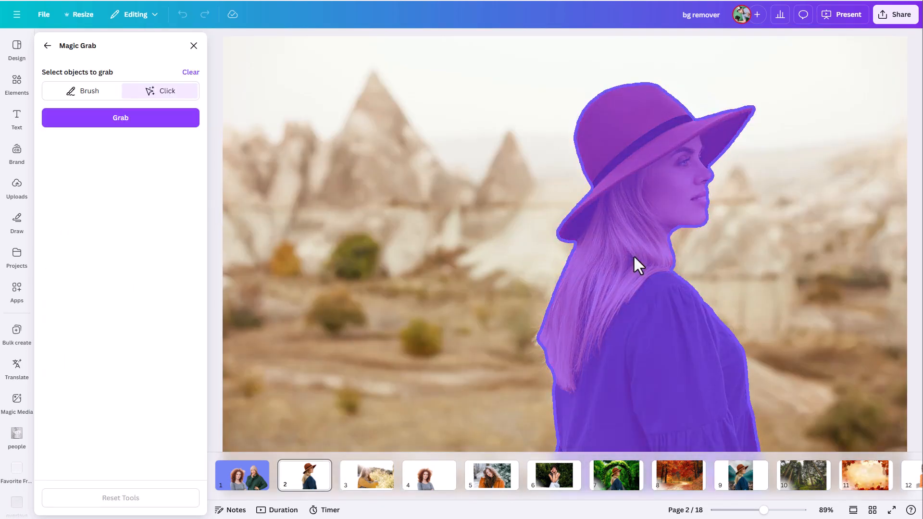
click(117, 120)
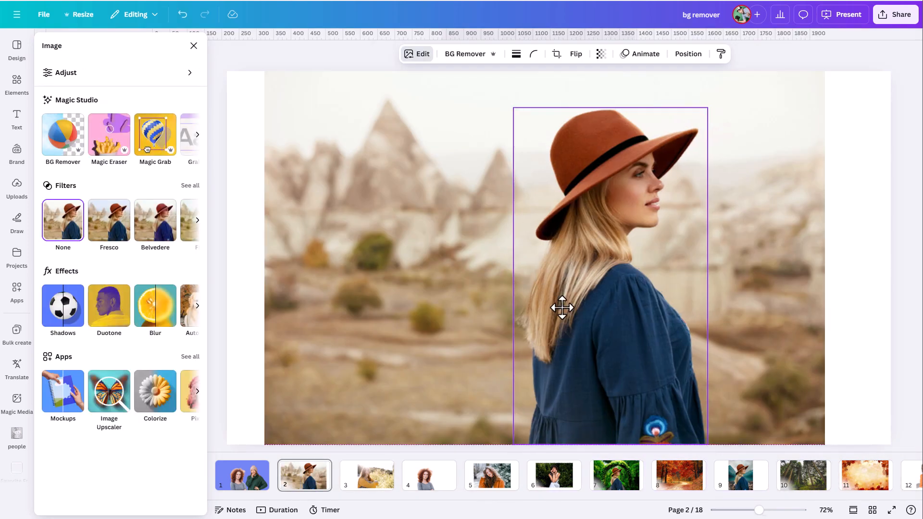
drag(562, 308, 346, 308)
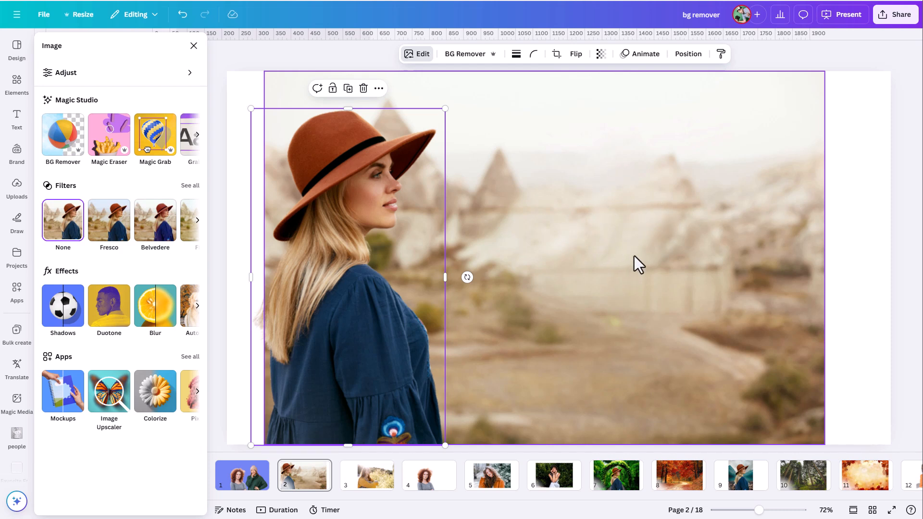
drag(401, 282, 438, 283)
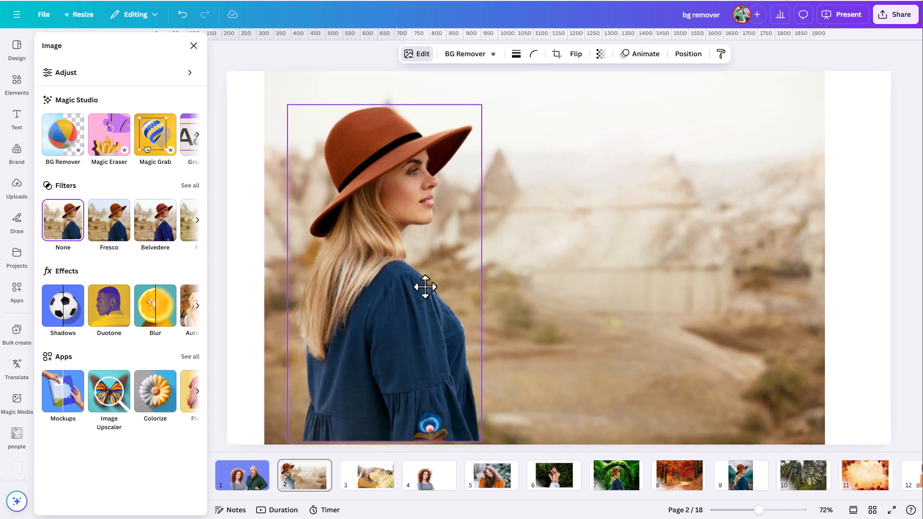
Add the "cold, smooth & tasty." font combination and place it in the empty area to the right of the woman.
click(15, 123)
click(68, 312)
drag(458, 338, 648, 252)
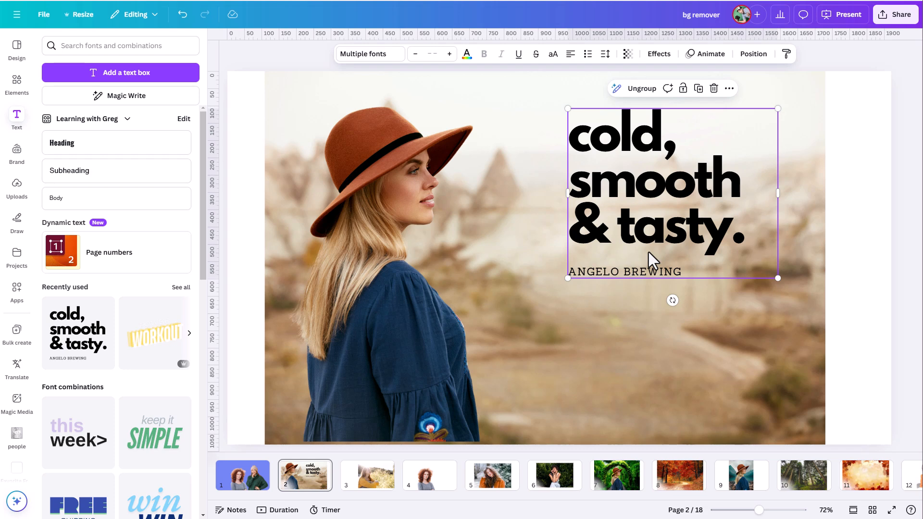
click(866, 262)
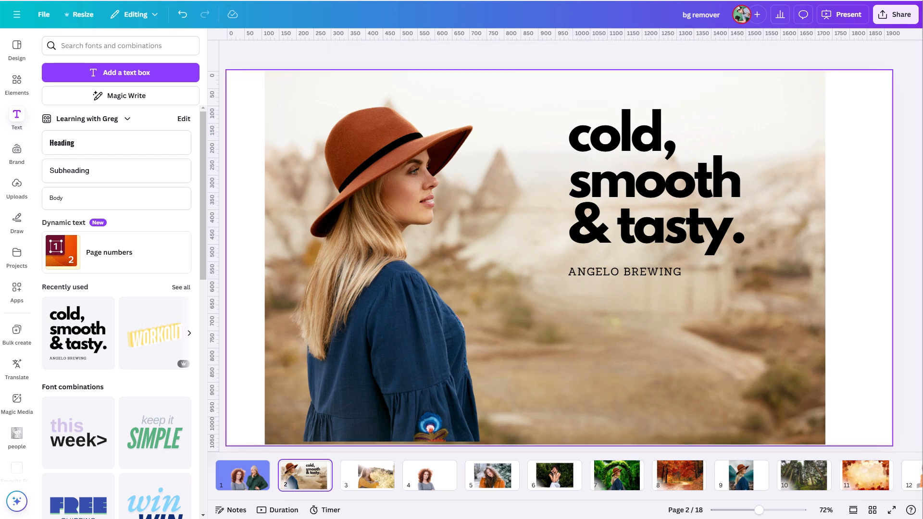
Copy the cut-out woman in the hat from page 2 and paste her onto the autumn leaves photo on page 11.
click(384, 315)
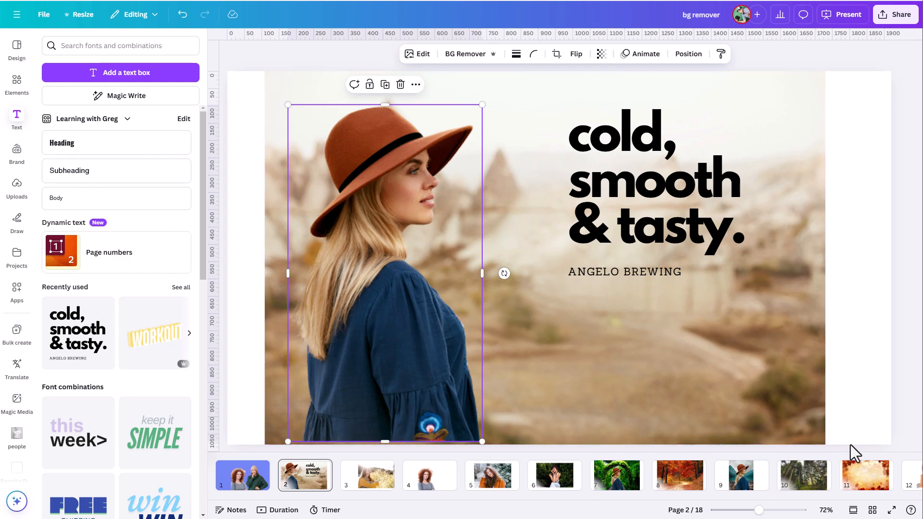
click(863, 476)
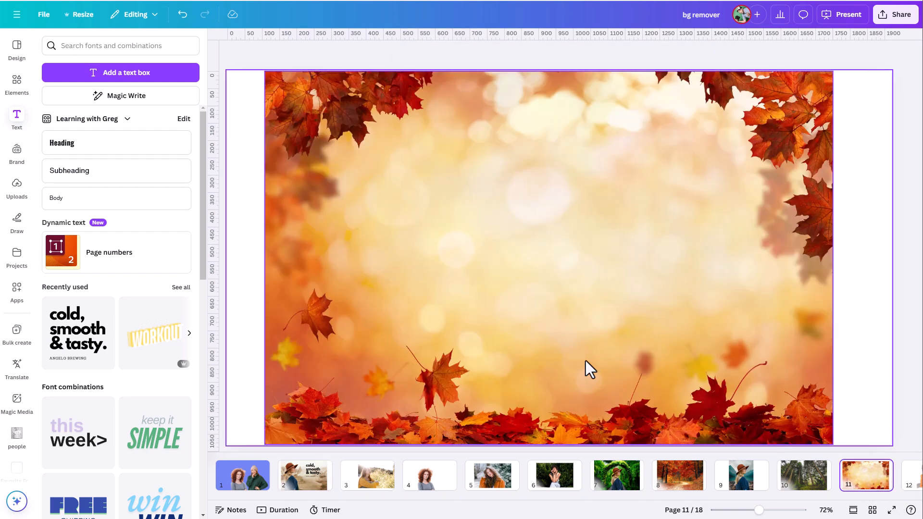
click(586, 361)
key(ctrl+v)
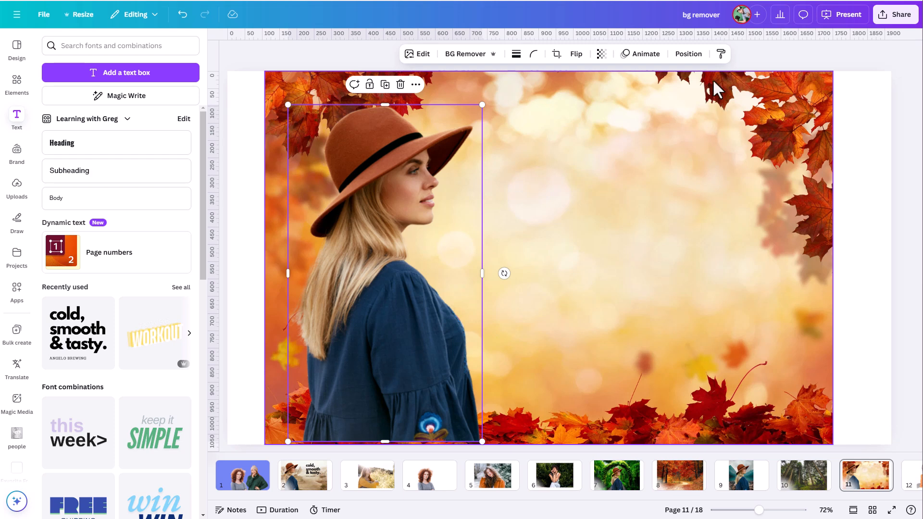
Reorder page 11's layers so the autumn leaves photo sits above the woman in the hat.
click(688, 54)
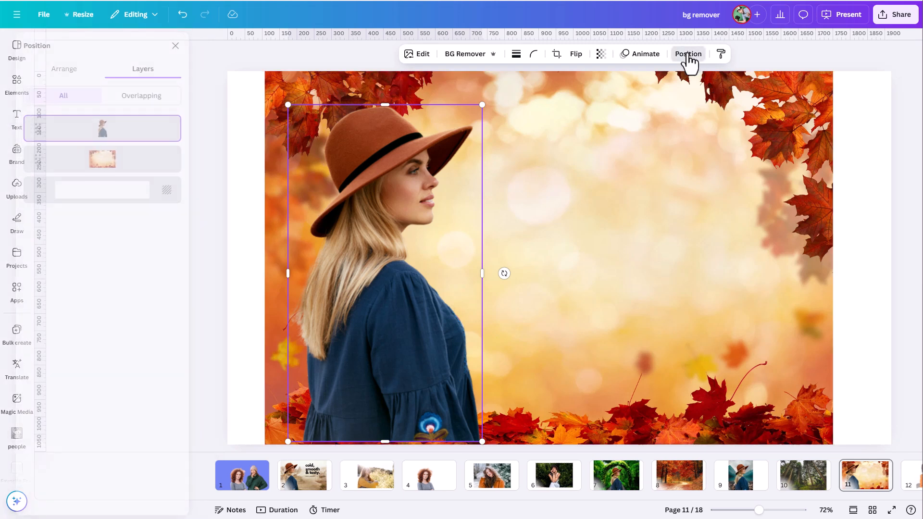
click(131, 163)
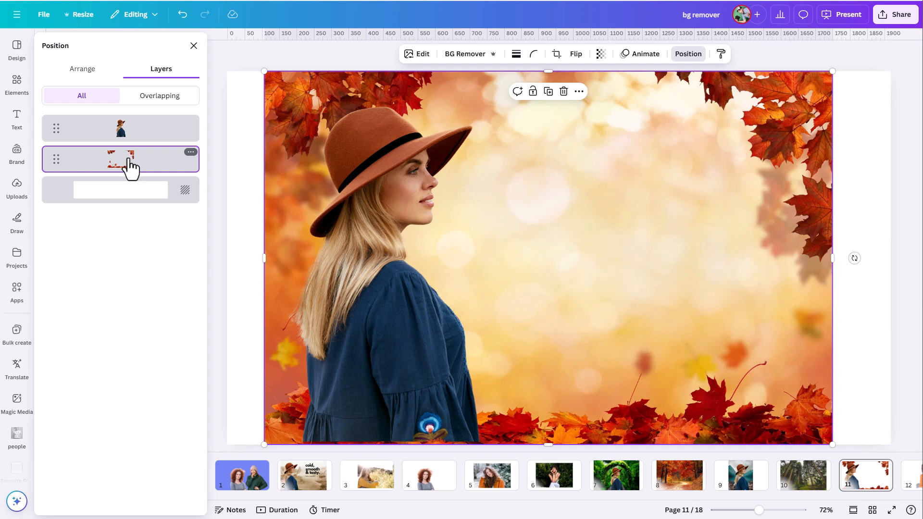
click(125, 139)
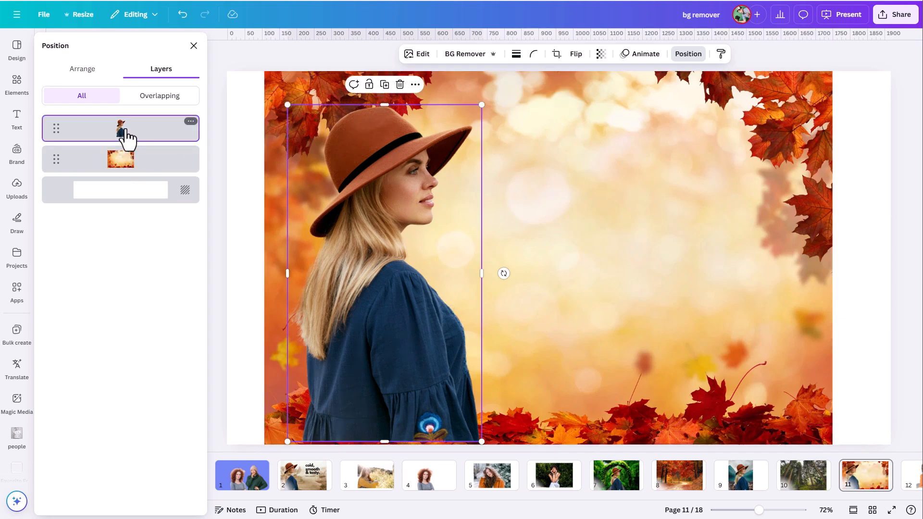
drag(128, 165, 129, 128)
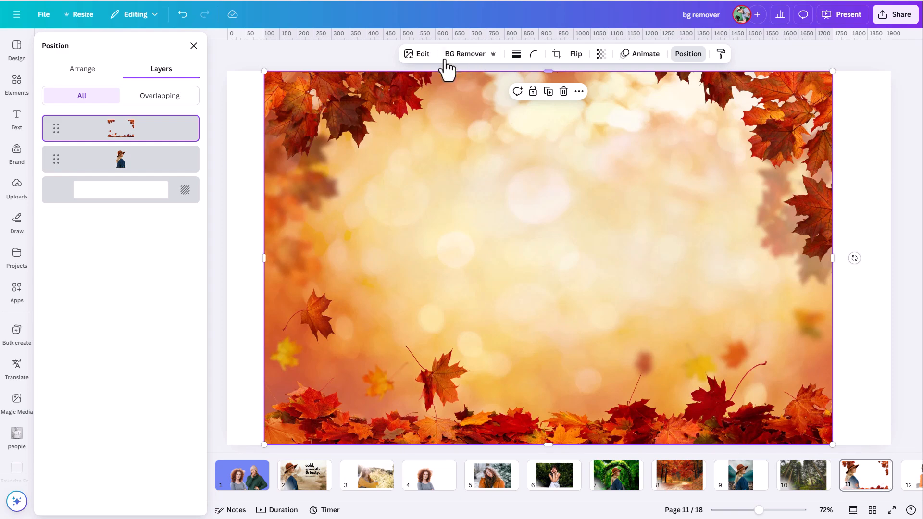
Separate the two falling red leaves from the autumn photo with Magic Grab and move them together to the middle of the photo.
click(419, 55)
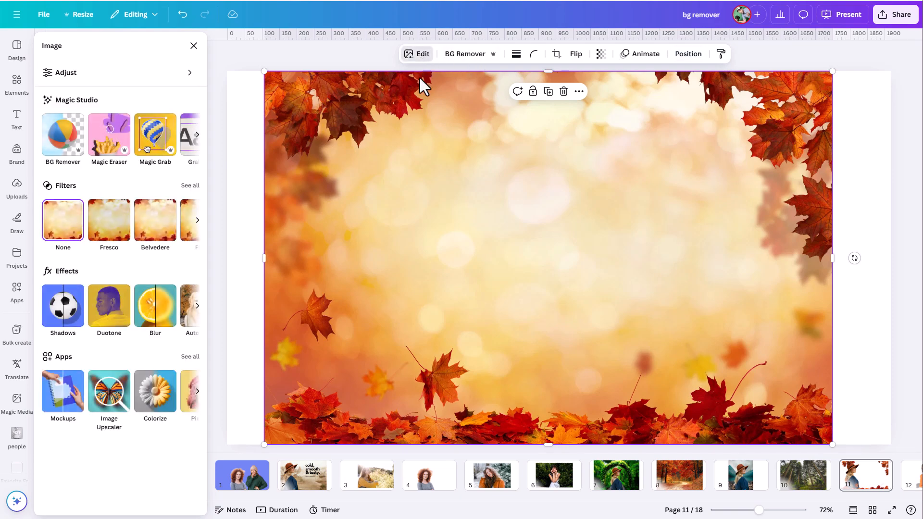
click(157, 142)
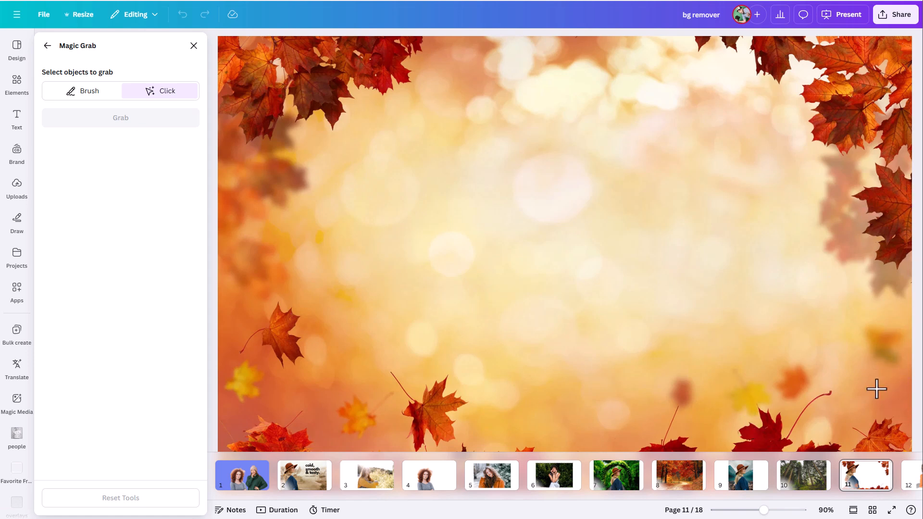
drag(762, 510, 759, 512)
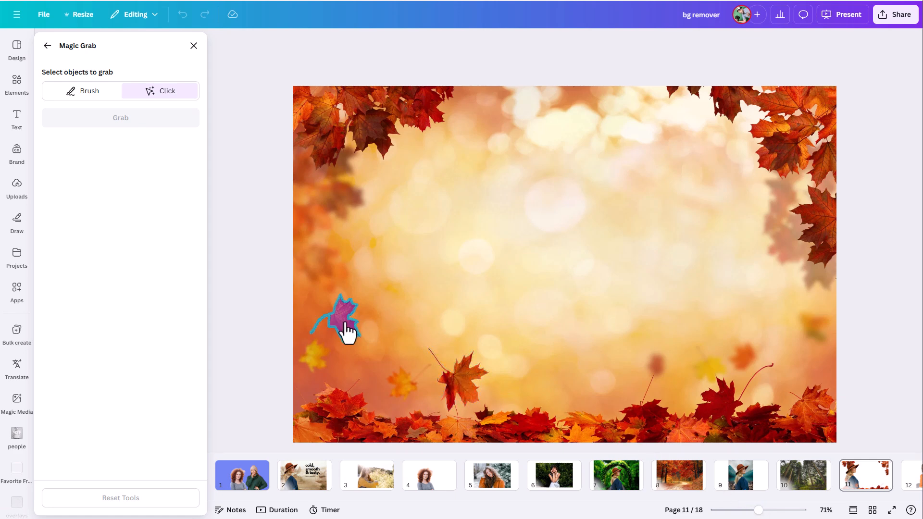
click(470, 386)
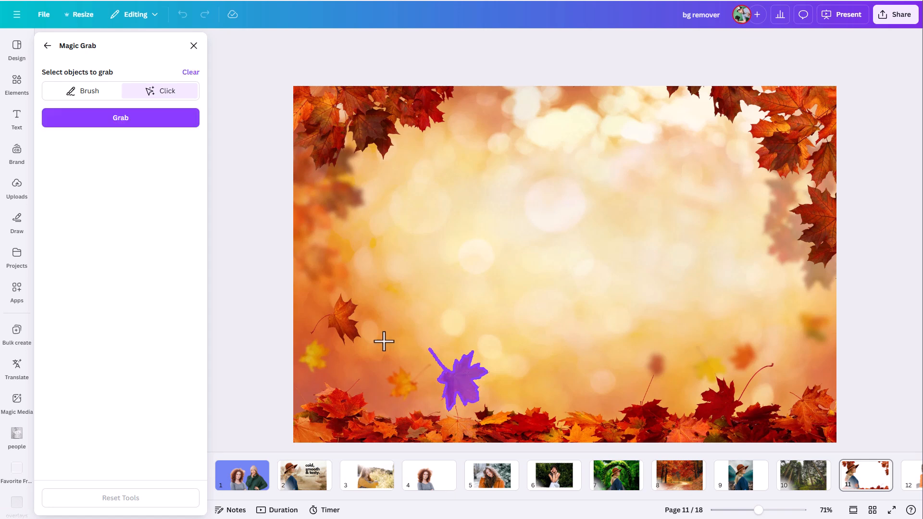
click(342, 332)
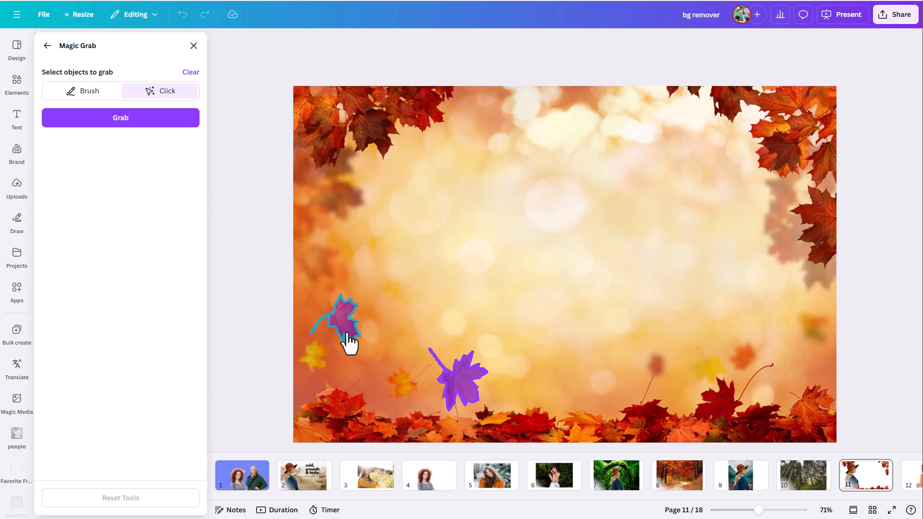
click(348, 341)
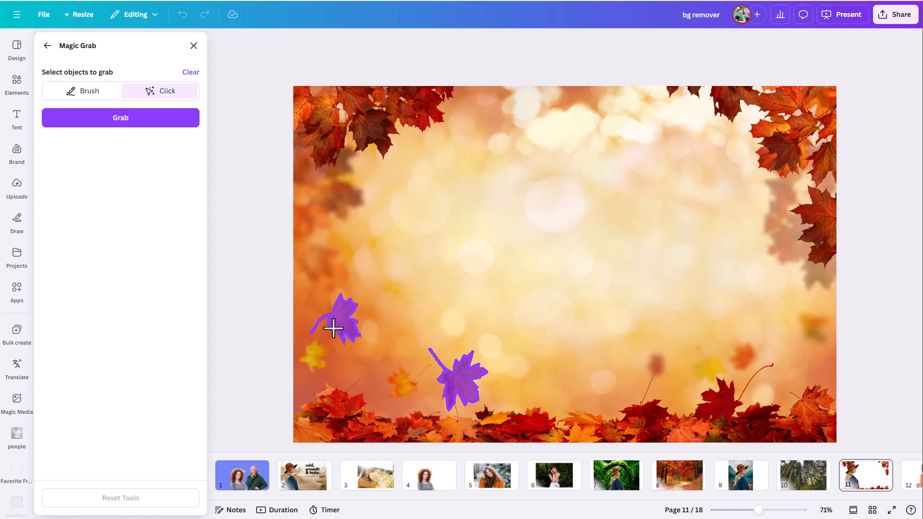
click(153, 123)
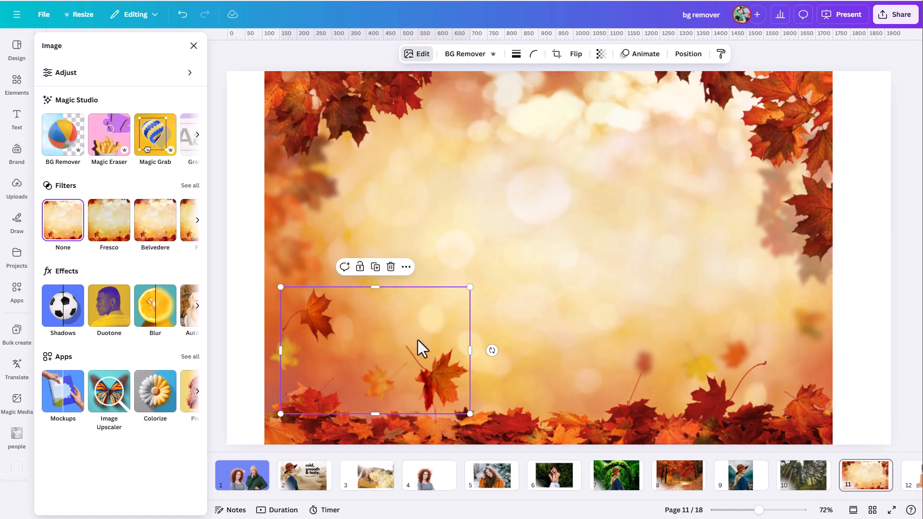
drag(444, 375, 618, 279)
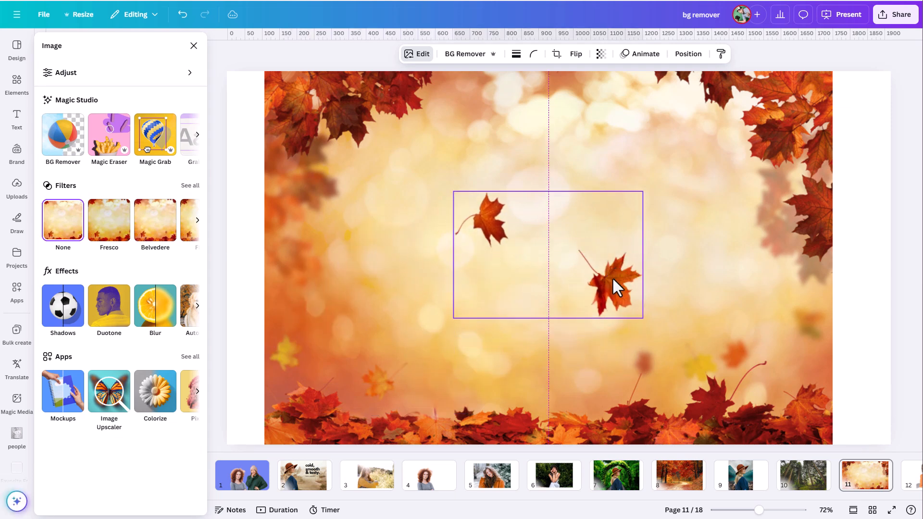
Start Magic Grab on the remaining autumn background and select the pile of leaves along its bottom edge.
click(391, 423)
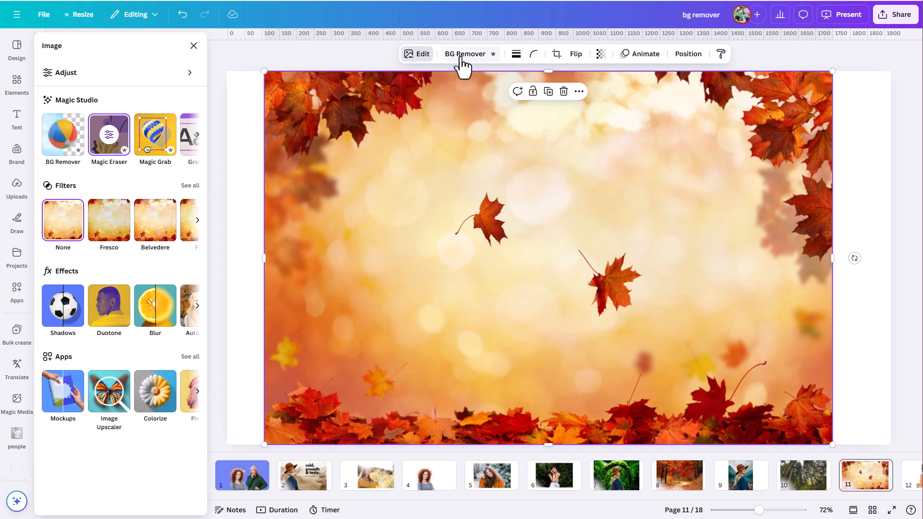
click(416, 55)
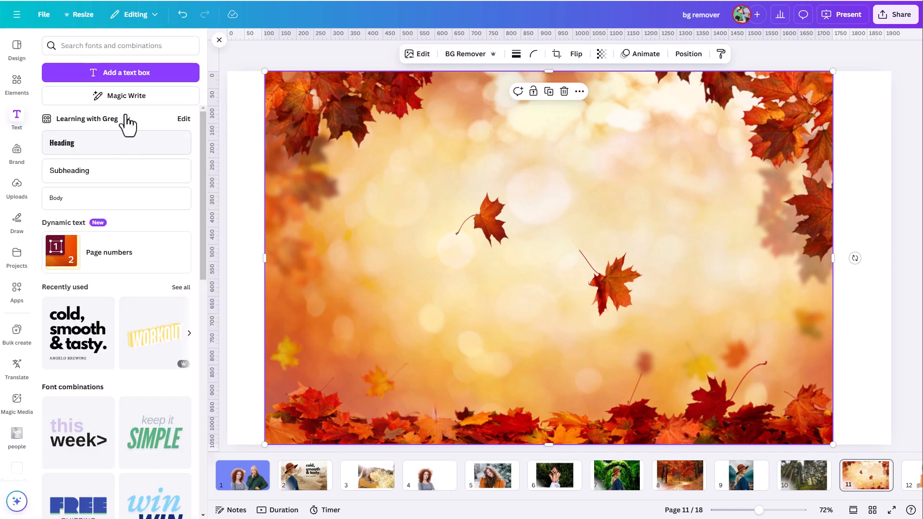
click(417, 55)
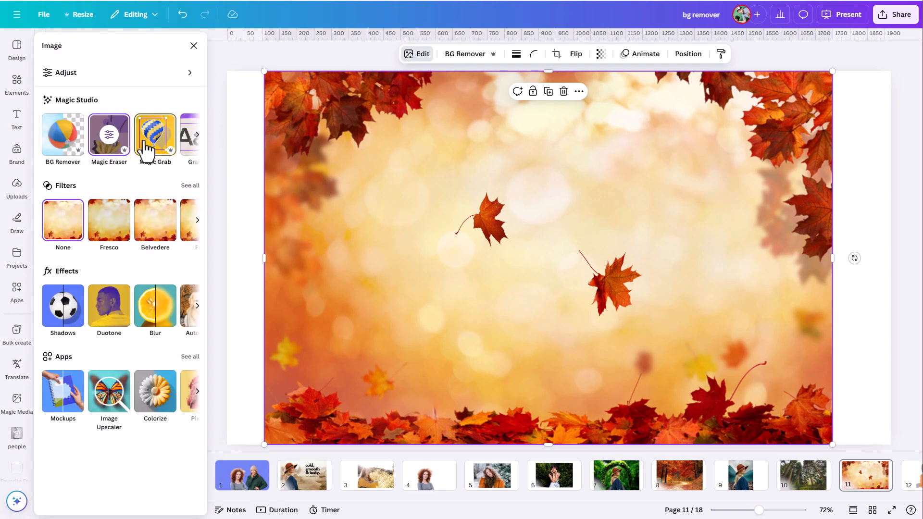
click(156, 146)
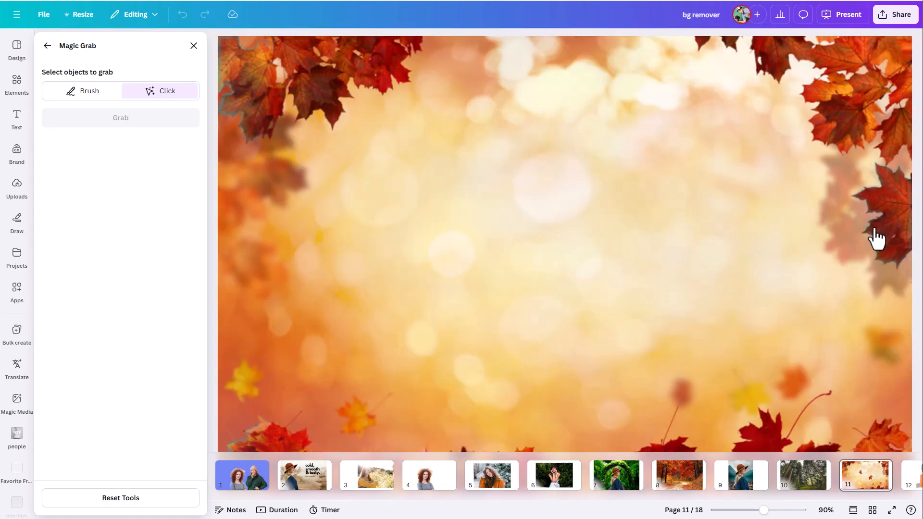
drag(763, 510, 752, 510)
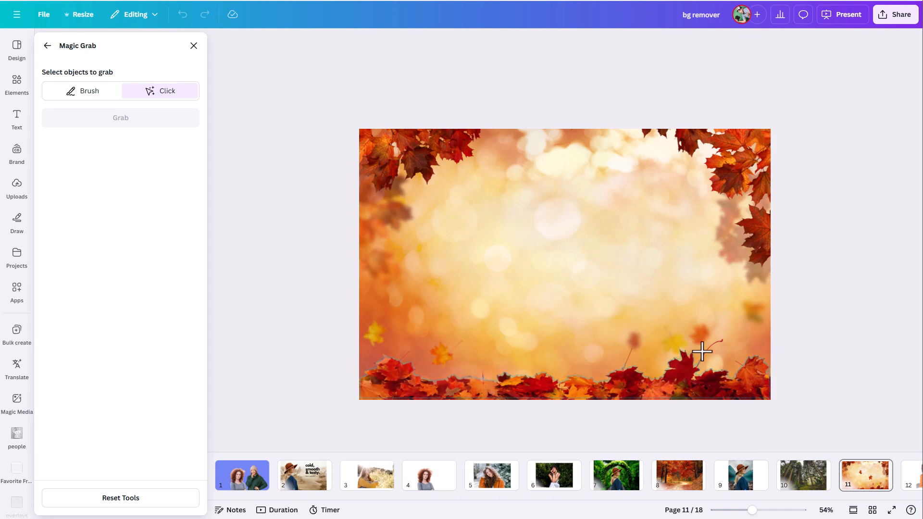
click(671, 391)
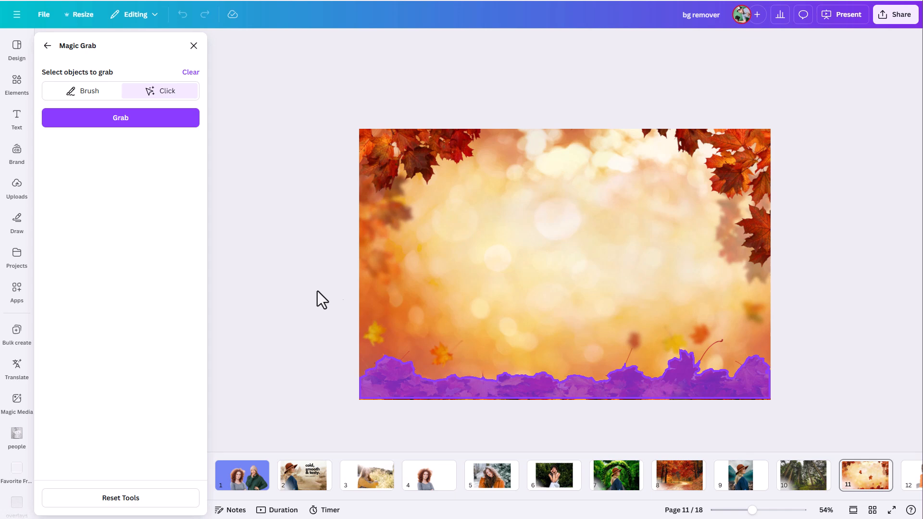
Add the leaf pile's protruding stems to the selection with a size 11 brush and grab the pile from the photo.
click(75, 97)
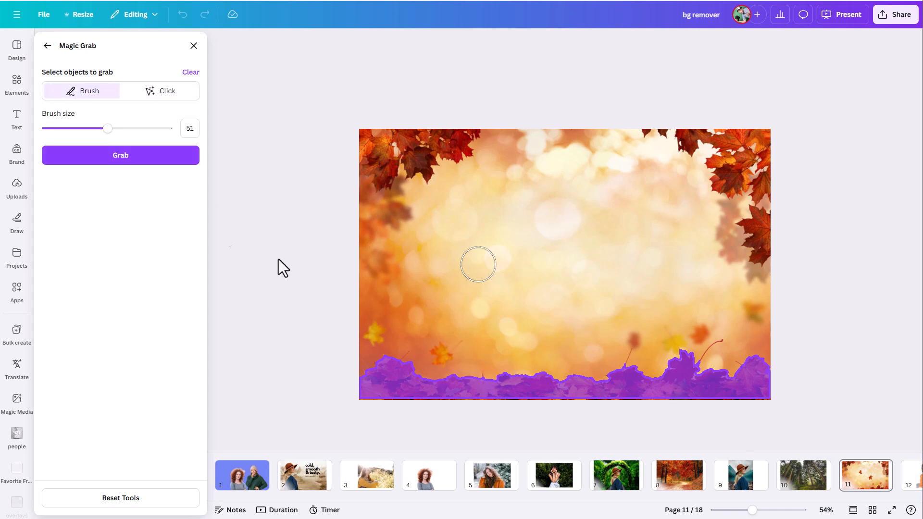
click(762, 511)
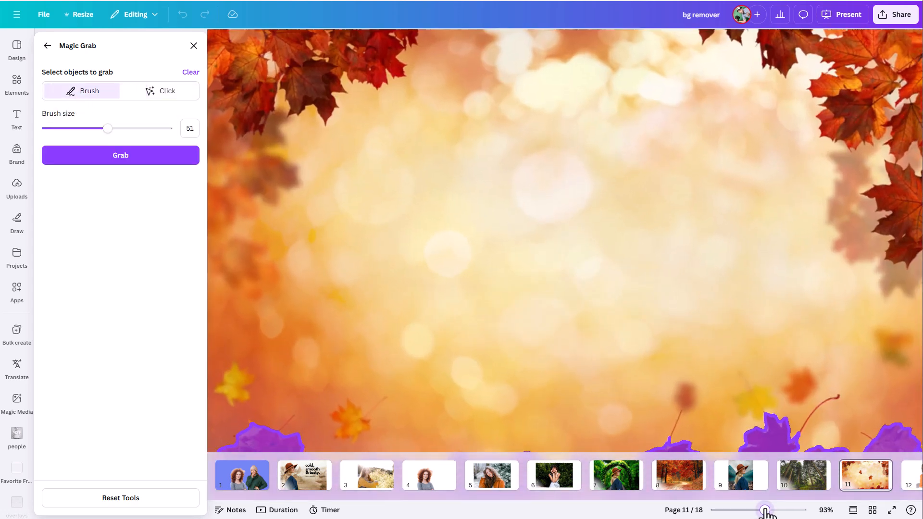
click(58, 129)
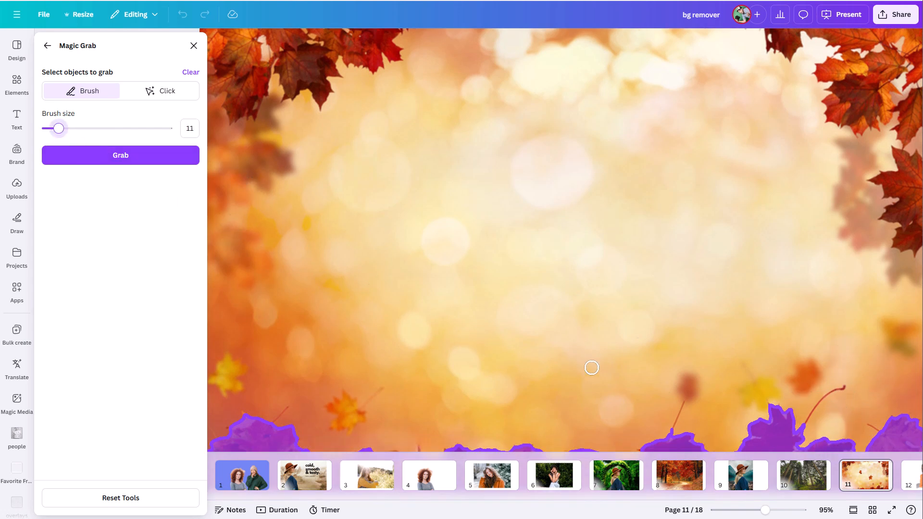
mouse_move(806, 428)
mouse_down()
mouse_move(836, 388)
mouse_move(826, 391)
mouse_up()
drag(665, 434, 688, 398)
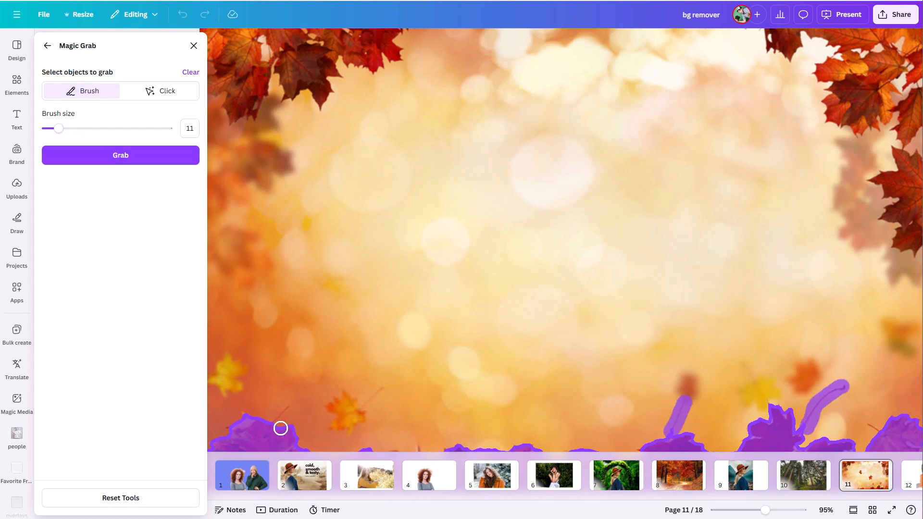
drag(270, 423, 285, 407)
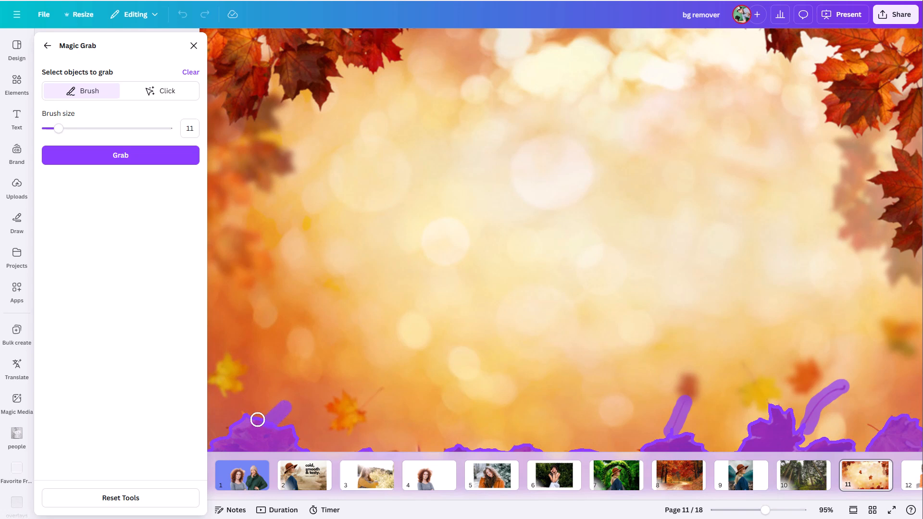
drag(233, 424, 232, 417)
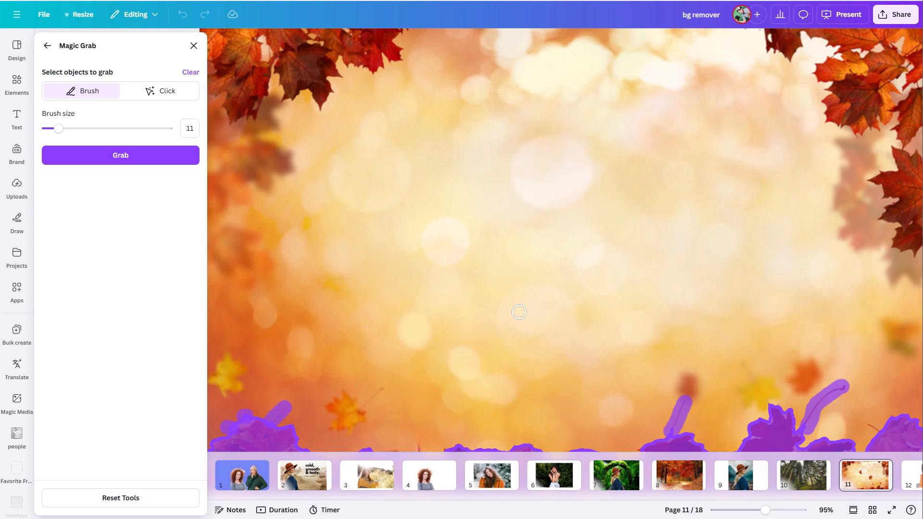
click(86, 156)
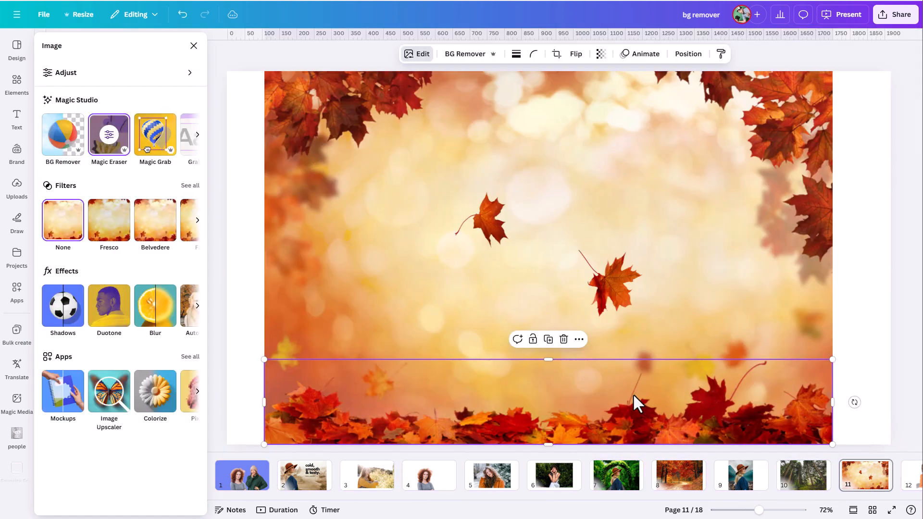
Move the grabbed leaf pile around the page to inspect its cut-out stems, and return it to the photo's bottom edge.
drag(640, 392, 625, 328)
drag(684, 351, 567, 371)
drag(606, 311, 608, 297)
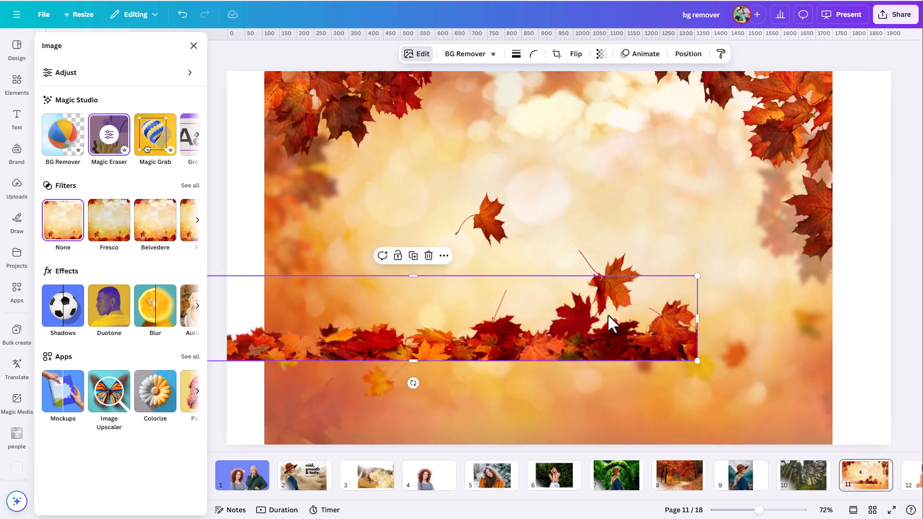
click(780, 511)
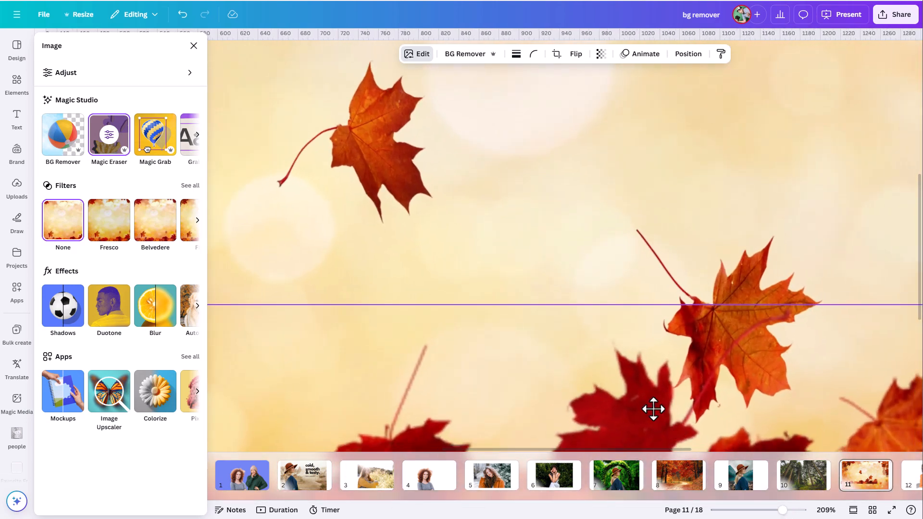
drag(630, 437, 553, 383)
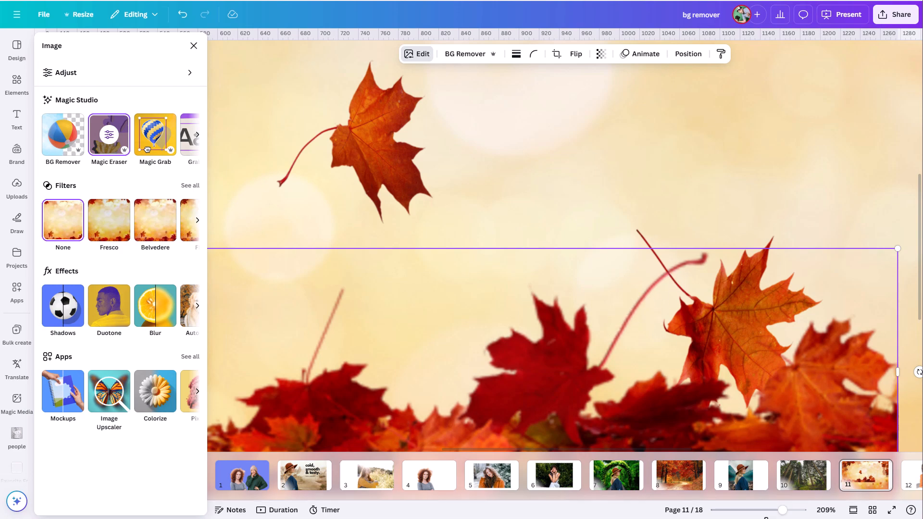
click(759, 511)
drag(456, 307, 618, 408)
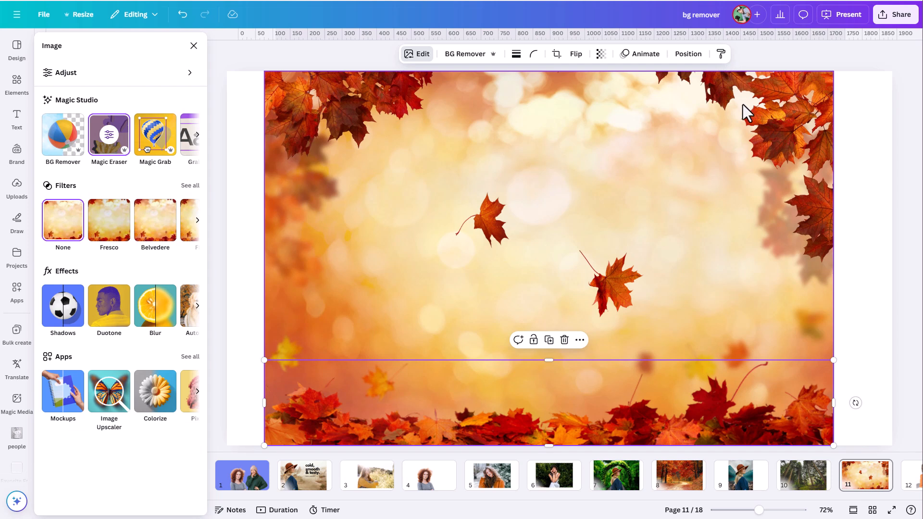
Bring the autumn background to the top of page 11's layers and open its image editing options.
click(690, 56)
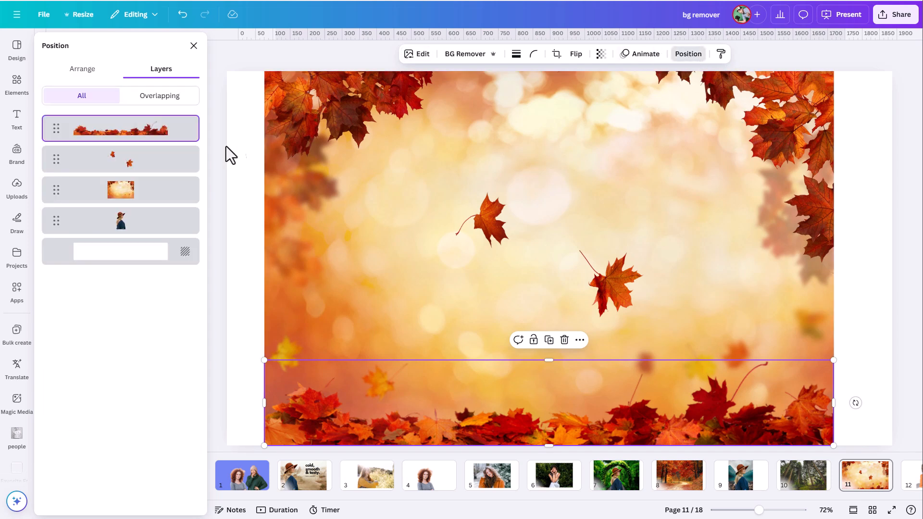
click(147, 201)
drag(138, 204, 136, 126)
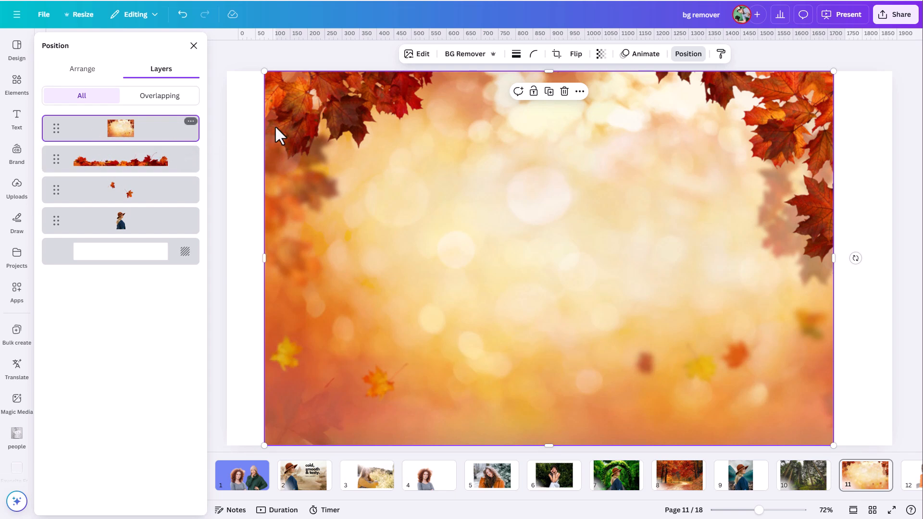
click(421, 54)
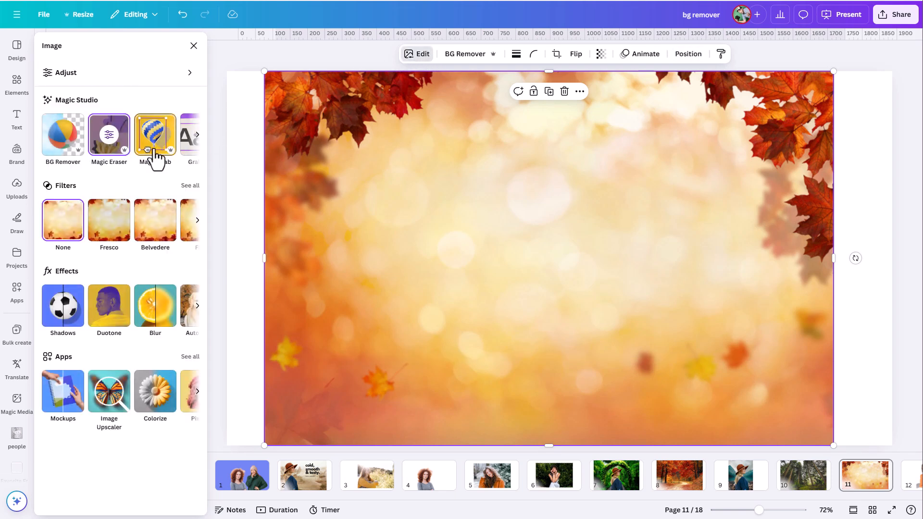
Brush over the upper-right leaf cluster in Magic Grab with a size 31 brush and grab it from the autumn background.
click(155, 136)
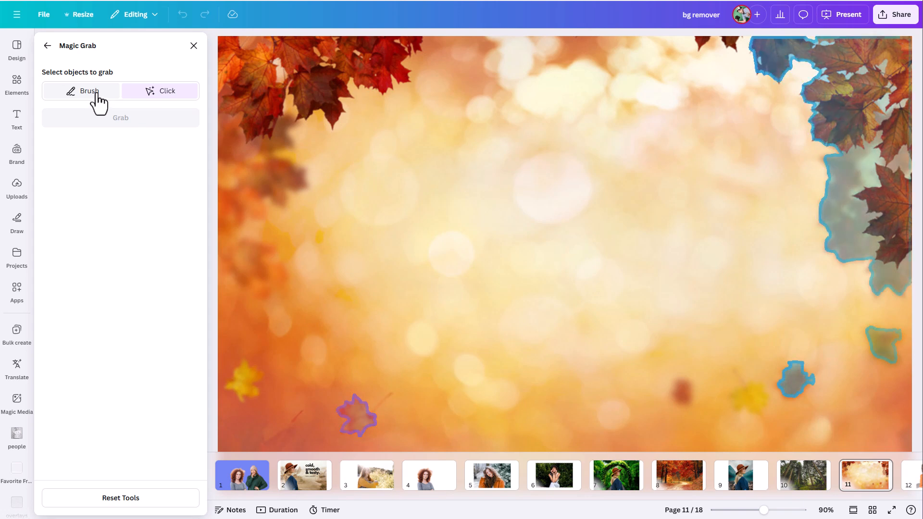
click(94, 102)
click(83, 128)
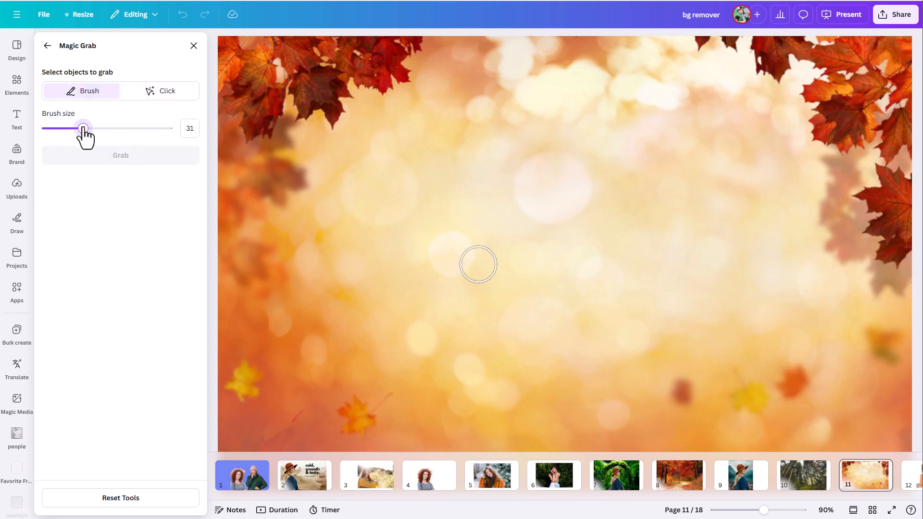
mouse_move(899, 248)
mouse_down()
mouse_move(869, 232)
mouse_move(889, 220)
mouse_move(876, 220)
mouse_move(867, 201)
mouse_move(880, 202)
mouse_move(876, 177)
mouse_move(900, 183)
mouse_move(913, 170)
mouse_move(914, 144)
mouse_move(886, 144)
mouse_move(894, 117)
mouse_move(844, 144)
mouse_move(833, 129)
mouse_move(810, 128)
mouse_move(826, 107)
mouse_move(813, 99)
mouse_move(827, 66)
mouse_move(799, 53)
mouse_move(773, 67)
mouse_move(757, 41)
mouse_move(702, 44)
mouse_up()
mouse_move(849, 62)
mouse_down()
mouse_move(840, 95)
mouse_move(854, 109)
mouse_move(871, 83)
mouse_move(871, 61)
mouse_move(895, 104)
mouse_move(910, 95)
mouse_move(891, 44)
mouse_move(864, 42)
mouse_move(917, 58)
mouse_move(913, 211)
mouse_up()
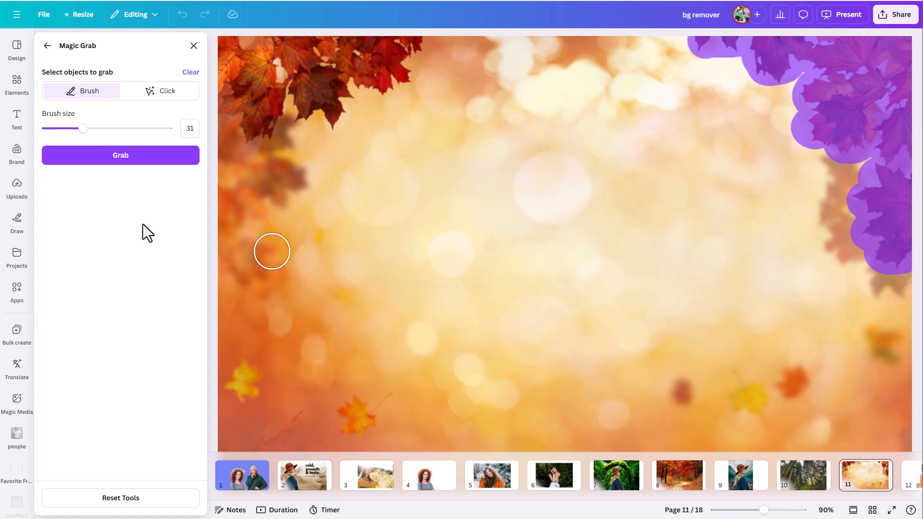
click(110, 161)
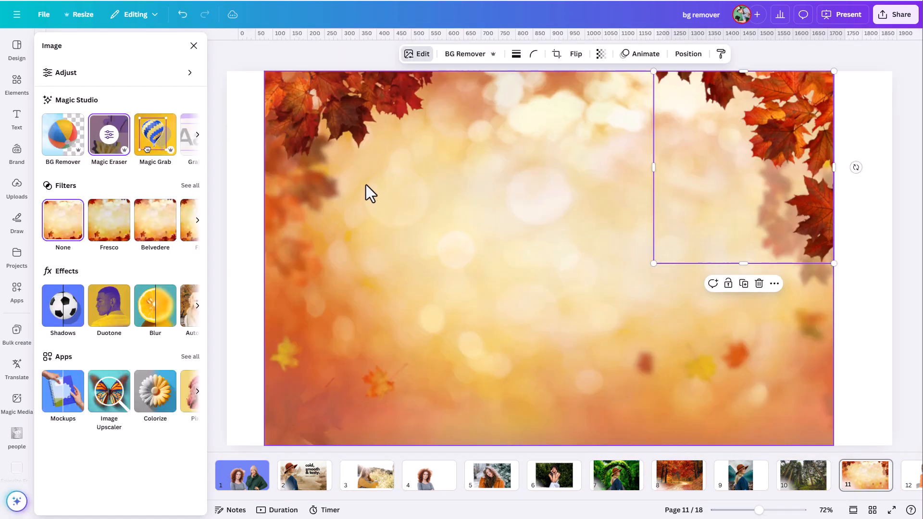
Start Magic Grab on the background again, select the upper-left leaf cluster, brush over its gaps at size 31 and grab it.
click(364, 183)
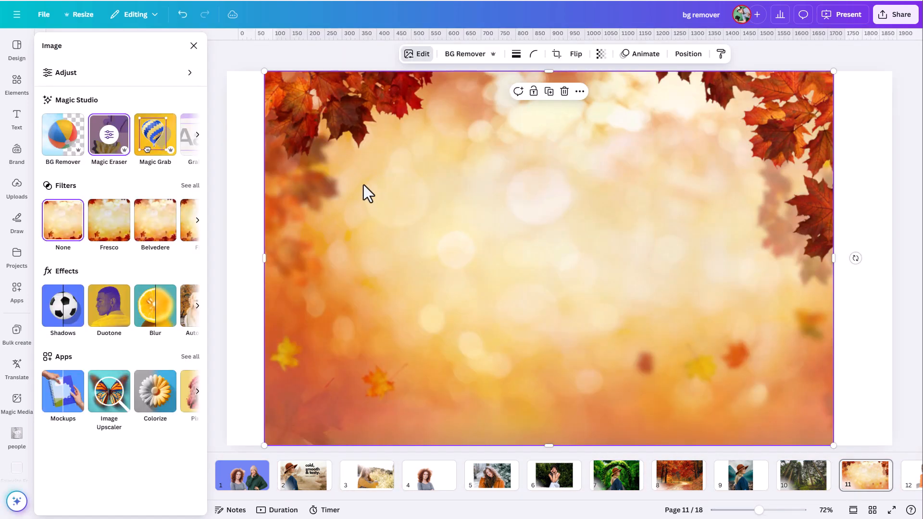
click(423, 56)
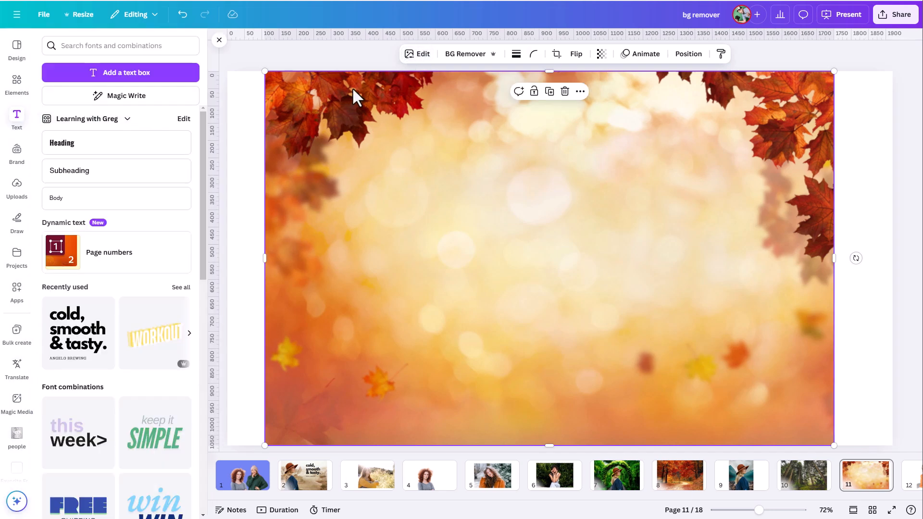
click(422, 55)
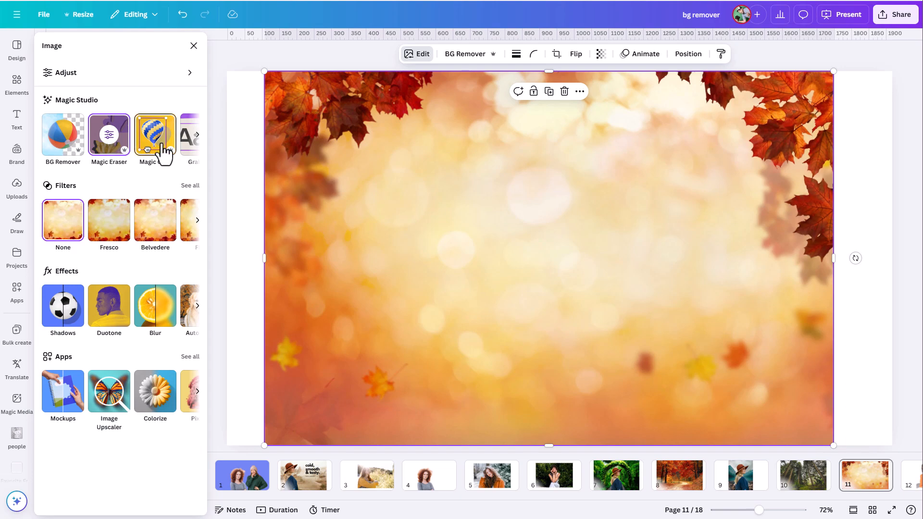
click(163, 146)
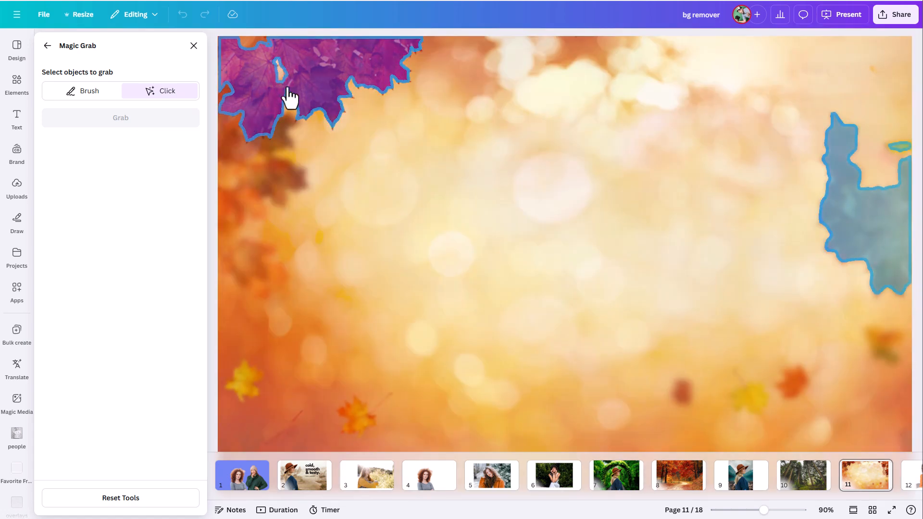
click(257, 106)
click(81, 96)
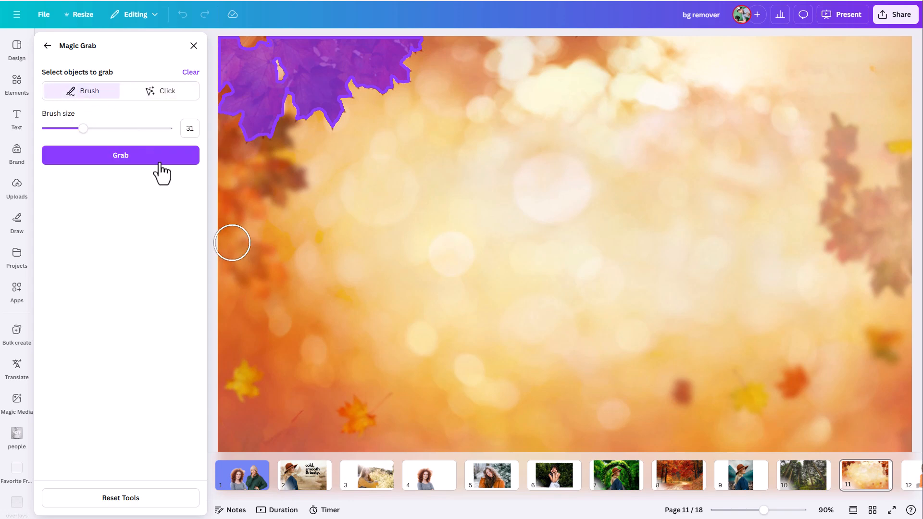
mouse_move(243, 128)
mouse_down()
mouse_move(266, 120)
mouse_move(252, 39)
mouse_move(235, 76)
mouse_move(221, 79)
mouse_move(239, 52)
mouse_move(310, 65)
mouse_move(320, 52)
mouse_move(289, 66)
mouse_move(380, 47)
mouse_move(322, 43)
mouse_up()
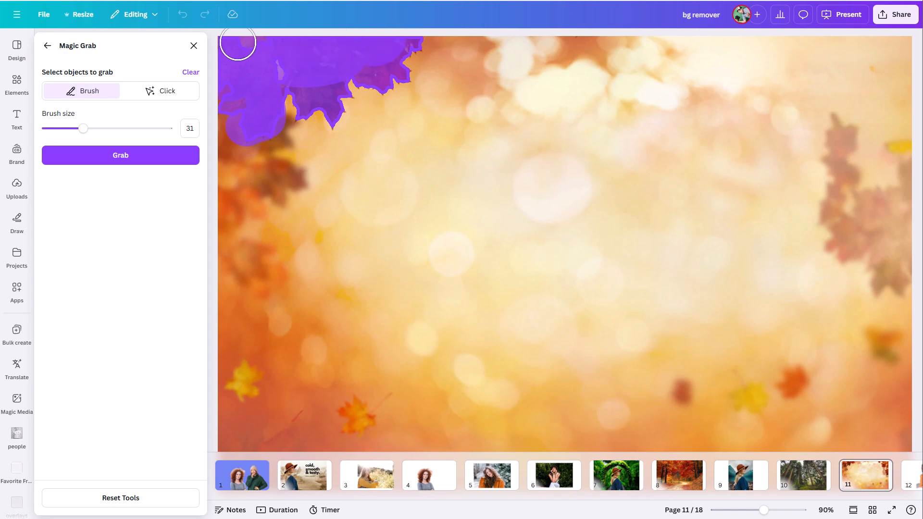
click(120, 155)
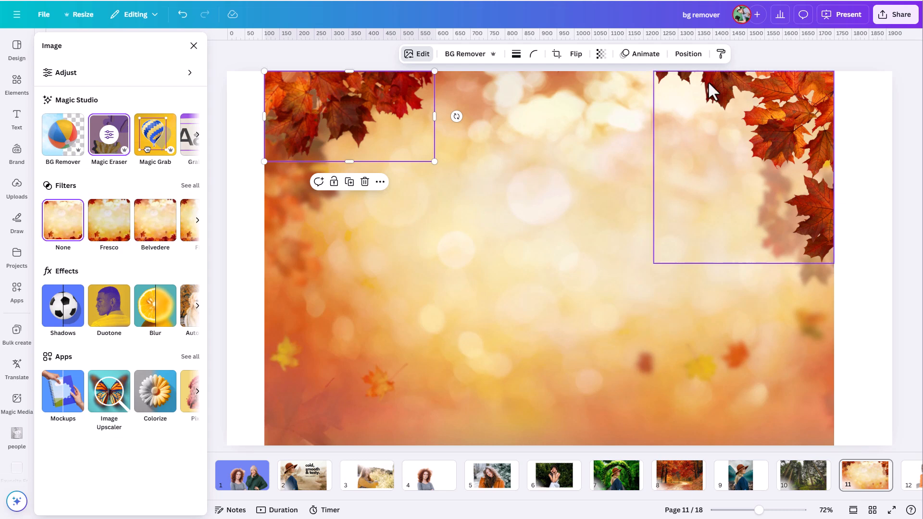
Move the autumn background below the woman in page 11's layer order.
click(687, 54)
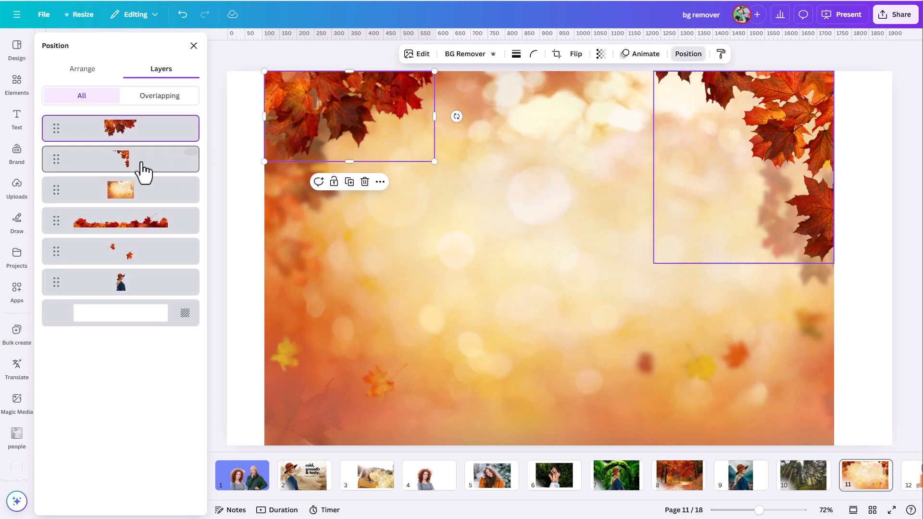
drag(111, 200, 118, 234)
click(110, 278)
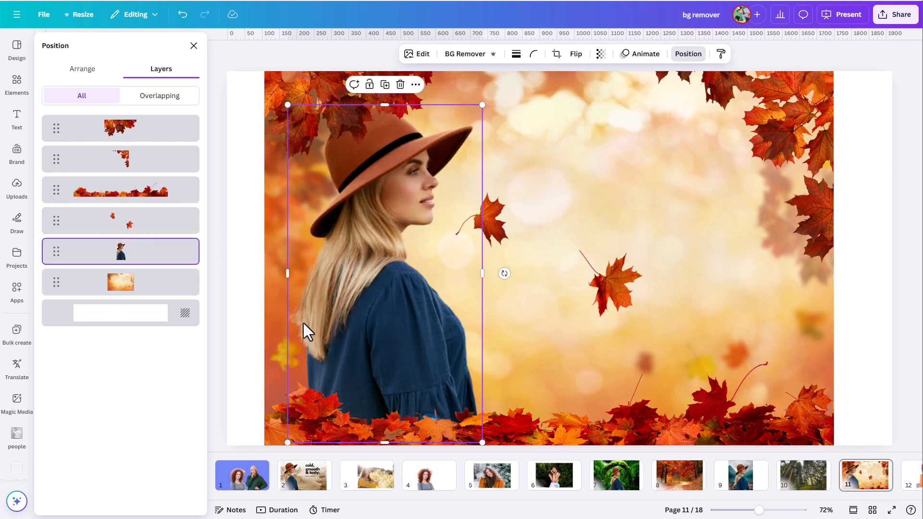
Select the corner leaf clusters and the bottom pile in turn, and move the pair of falling leaves slightly lower.
click(124, 131)
mouse_move(302, 102)
mouse_down()
mouse_move(313, 117)
mouse_move(306, 99)
mouse_up()
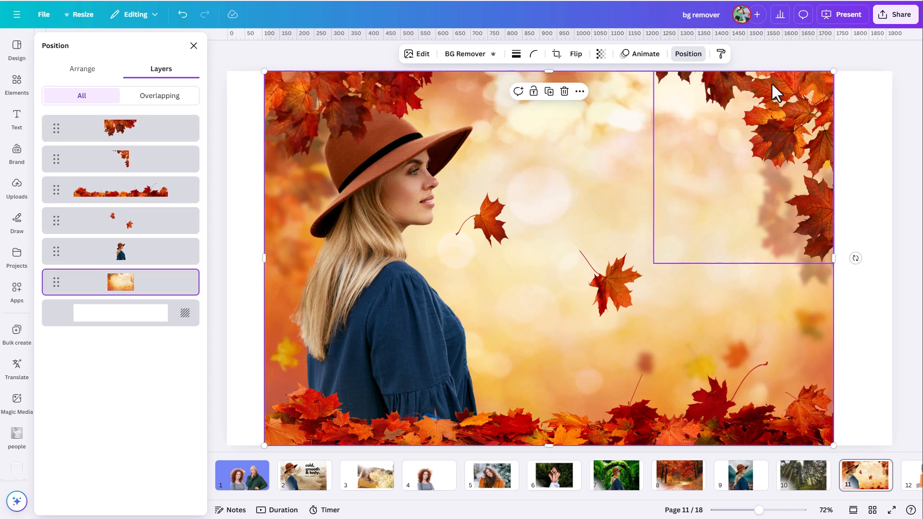
mouse_move(777, 89)
mouse_down()
mouse_move(780, 108)
mouse_move(788, 91)
mouse_move(785, 99)
mouse_up()
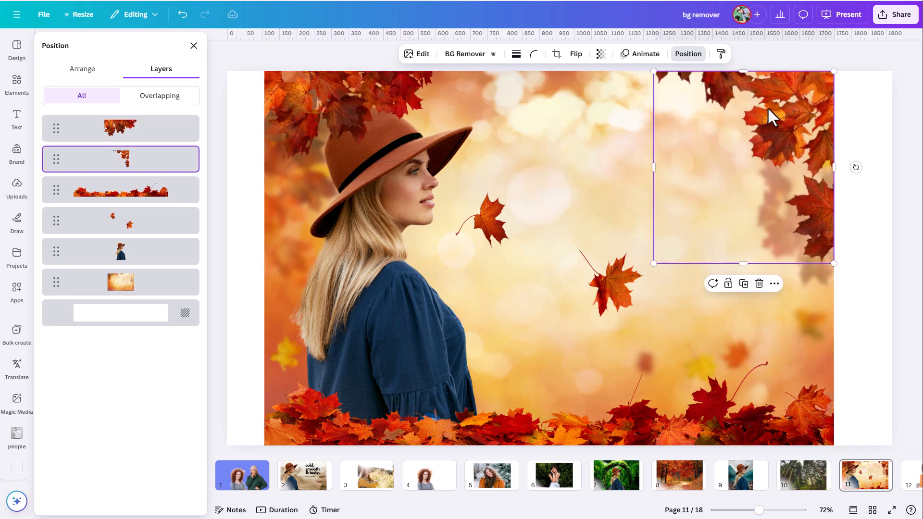
drag(515, 220, 514, 243)
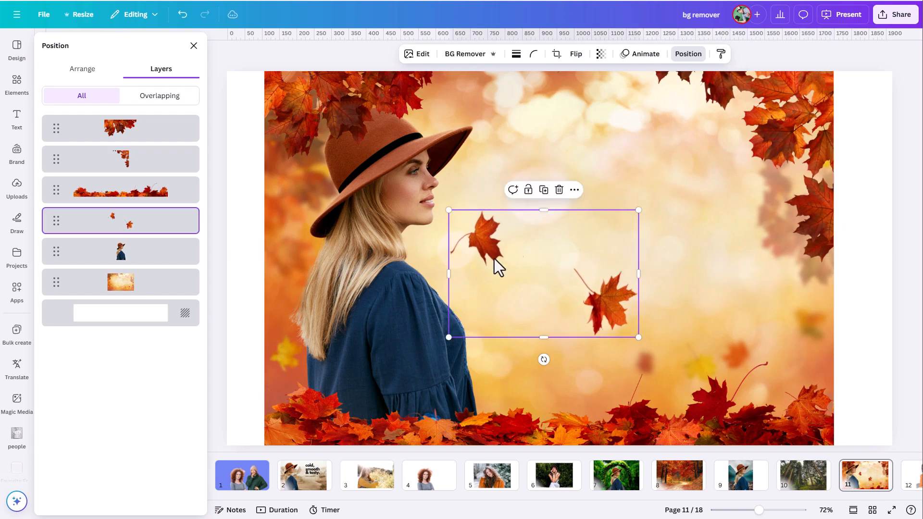
mouse_move(355, 422)
mouse_down()
mouse_move(339, 412)
mouse_move(354, 417)
mouse_move(347, 420)
mouse_up()
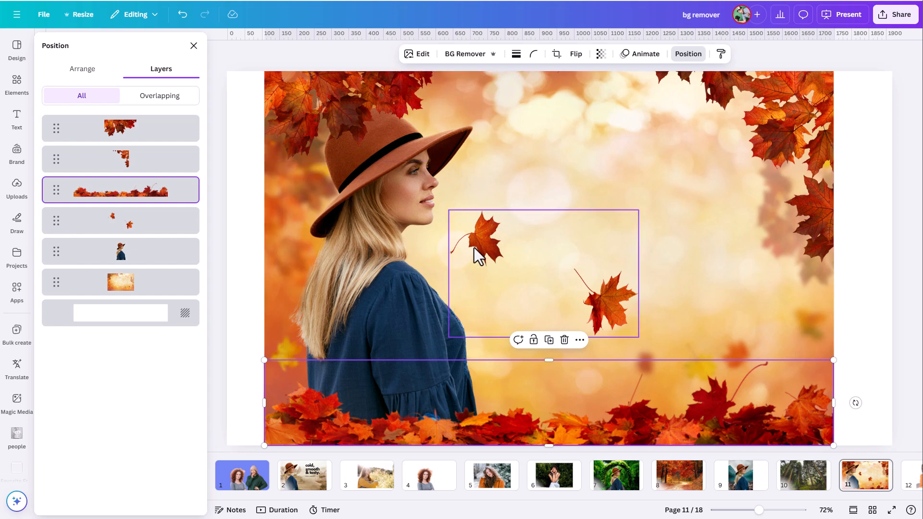
Duplicate the pair of falling leaves three times and spread the rotated copies across the open area in front of the woman.
drag(591, 285, 497, 352)
drag(561, 343, 547, 305)
drag(513, 333, 587, 228)
drag(552, 297, 620, 276)
click(639, 233)
click(629, 274)
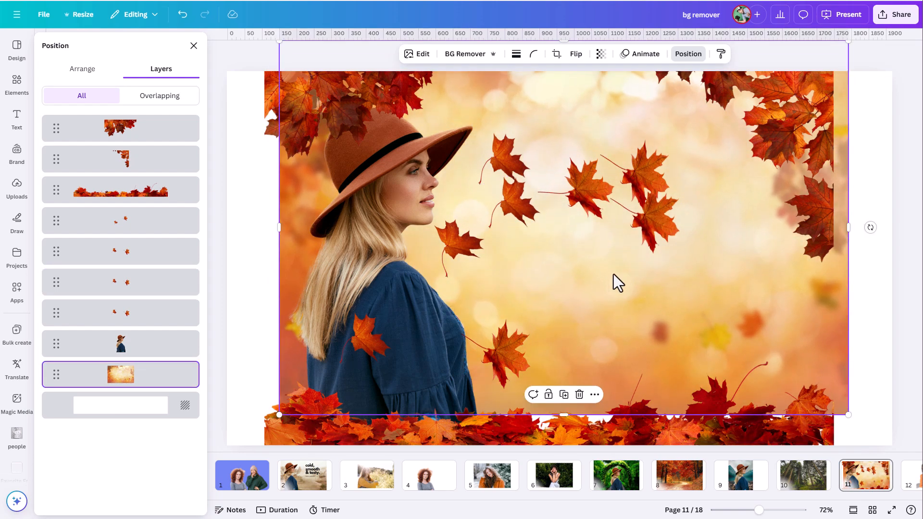
key(ctrl+z)
click(657, 235)
drag(613, 290, 593, 284)
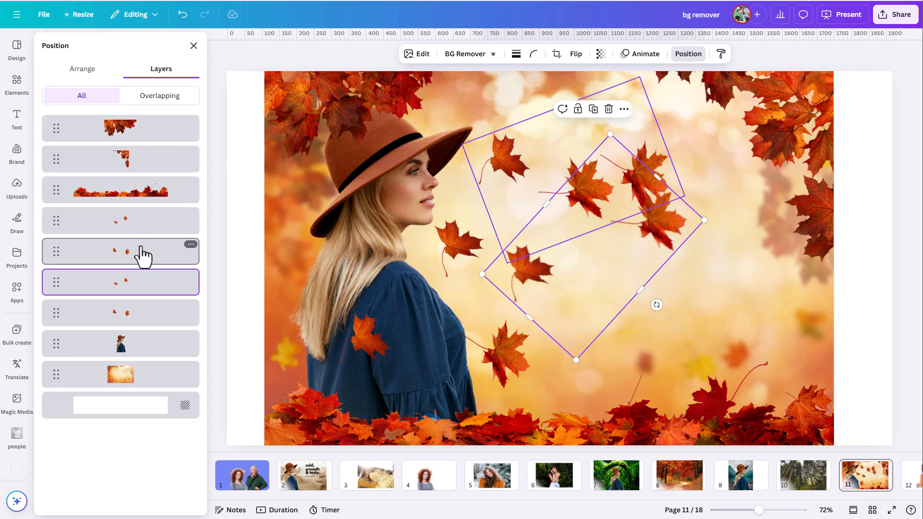
Group the three copied leaf pairs, shift the group towards the woman and place its layer behind her.
shift+click(124, 247)
shift+click(120, 223)
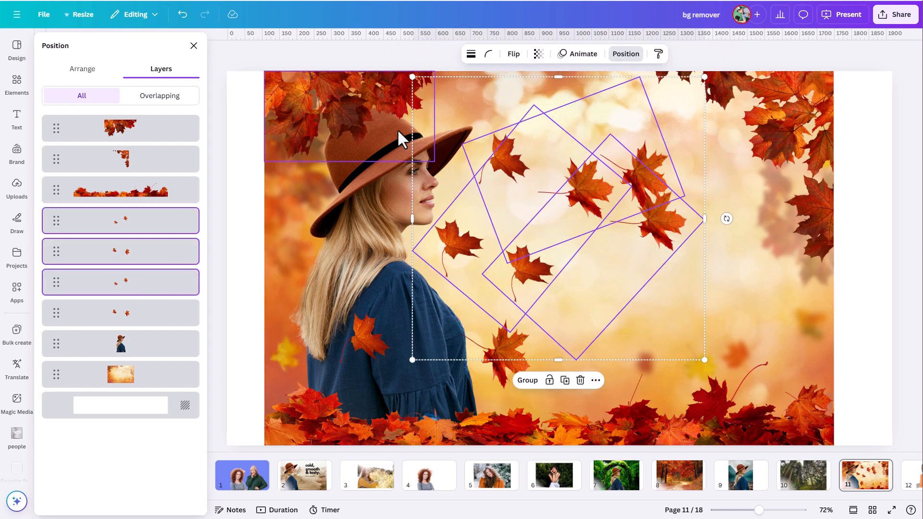
click(527, 381)
drag(575, 248, 497, 275)
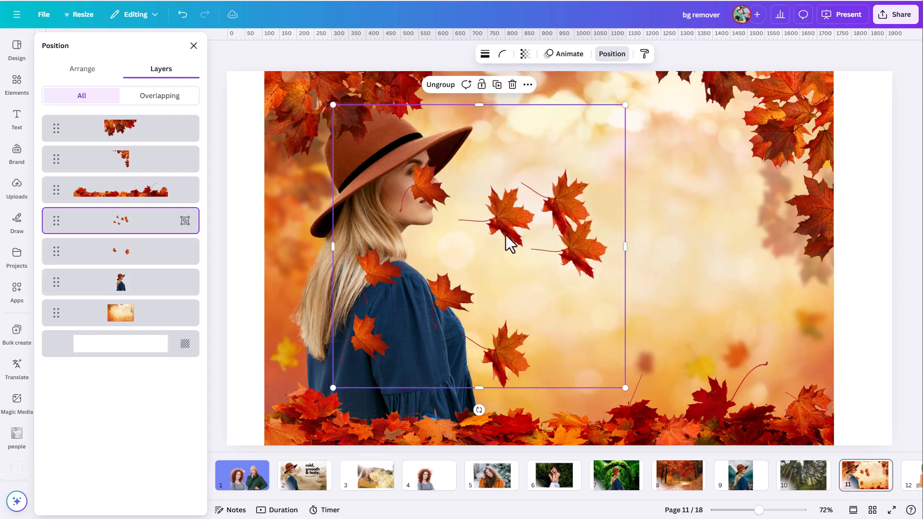
drag(143, 231, 139, 291)
Set the leaf group's transparency to about 49, shrink the group and move it away from the woman's face.
click(525, 53)
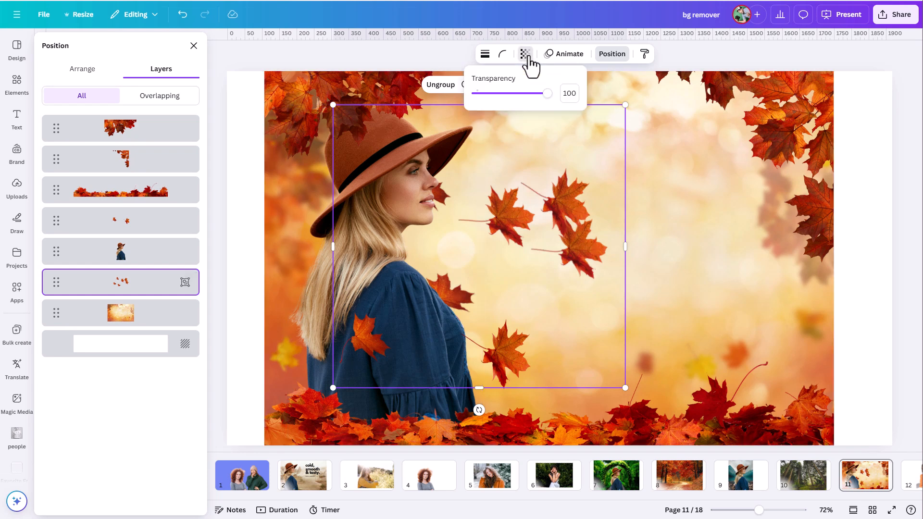
drag(529, 99, 513, 104)
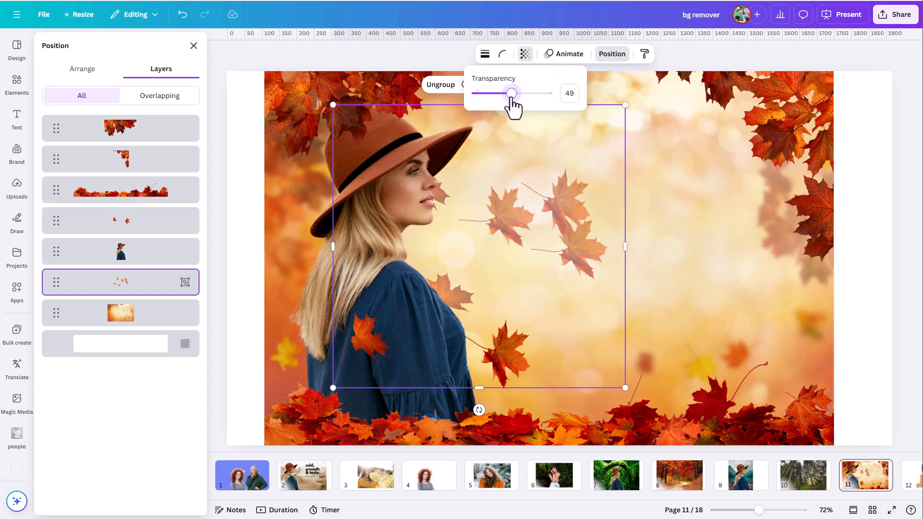
drag(625, 104, 573, 149)
drag(552, 183, 692, 160)
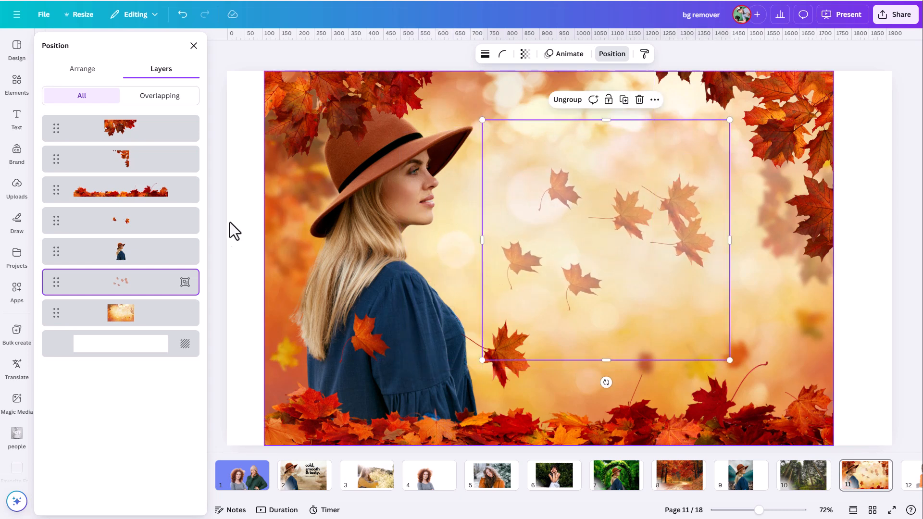
Duplicate the autumn background, place the copy's layer directly above the woman and line it up with the original background.
click(122, 318)
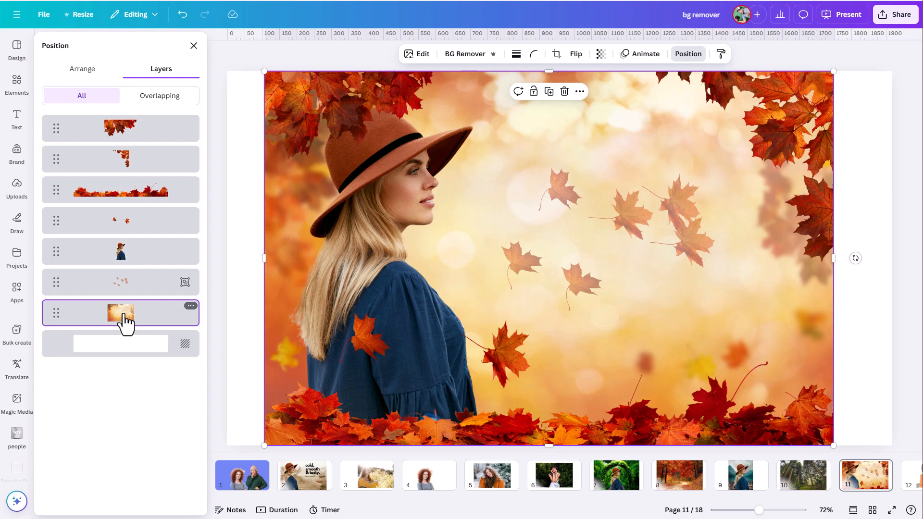
right_click(126, 322)
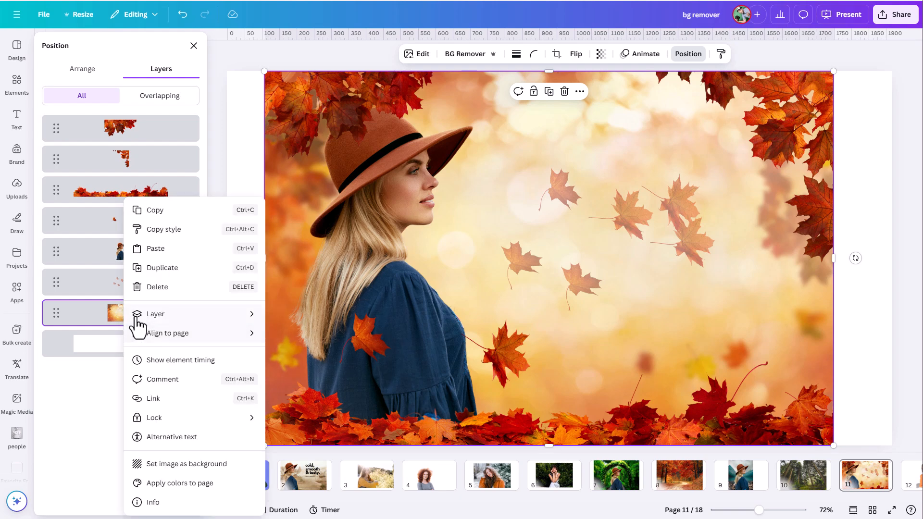
click(157, 266)
drag(114, 137, 118, 273)
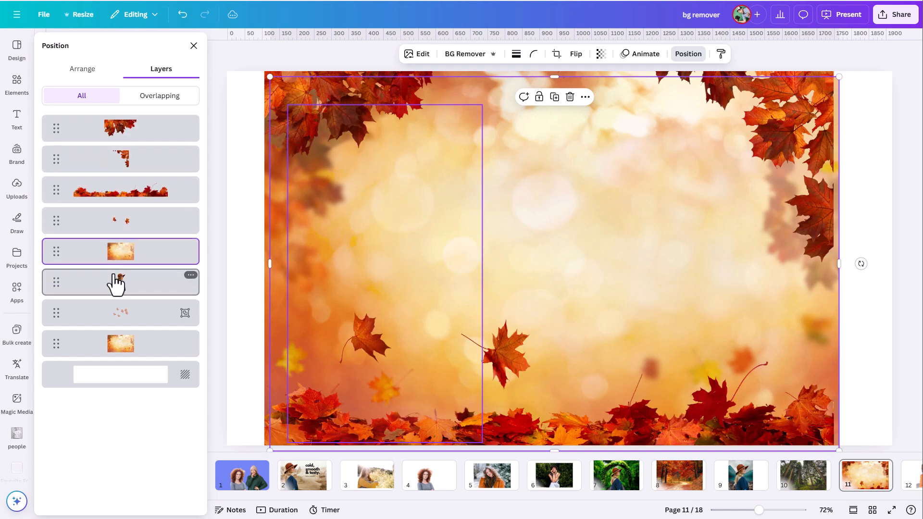
drag(578, 256, 570, 256)
Set the duplicated background's transparency to 28 so it tints the woman with the autumn colours.
click(600, 54)
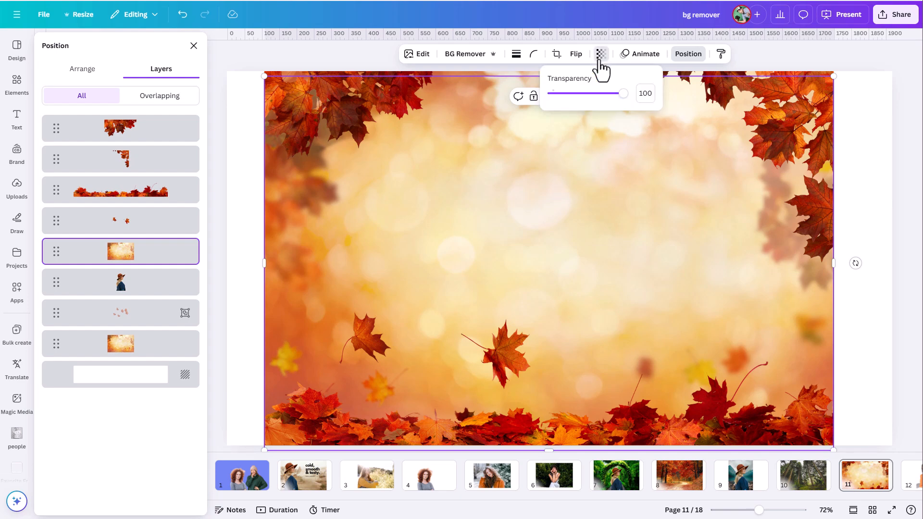
drag(614, 93, 496, 111)
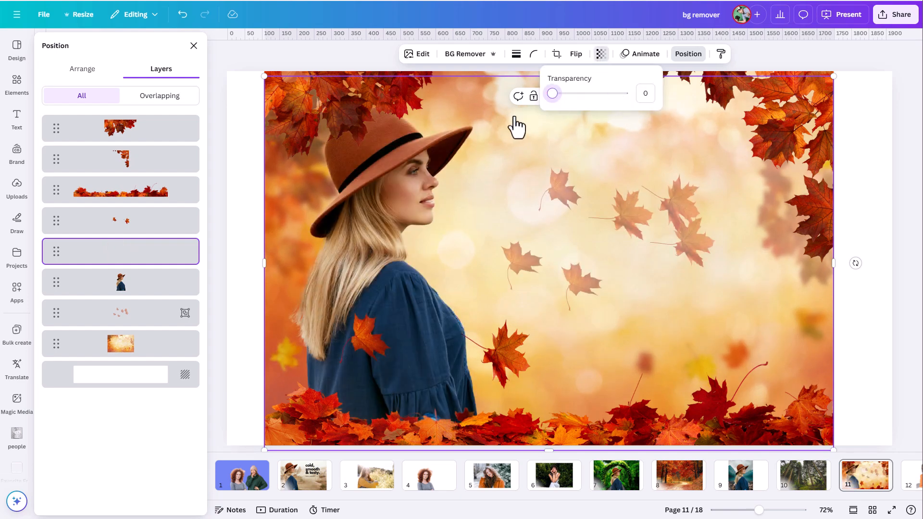
drag(552, 99, 572, 101)
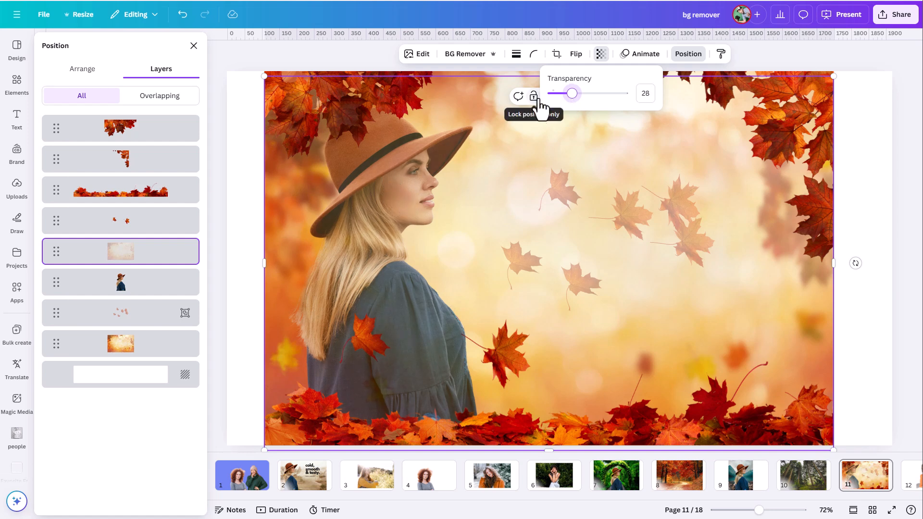
click(304, 66)
click(289, 57)
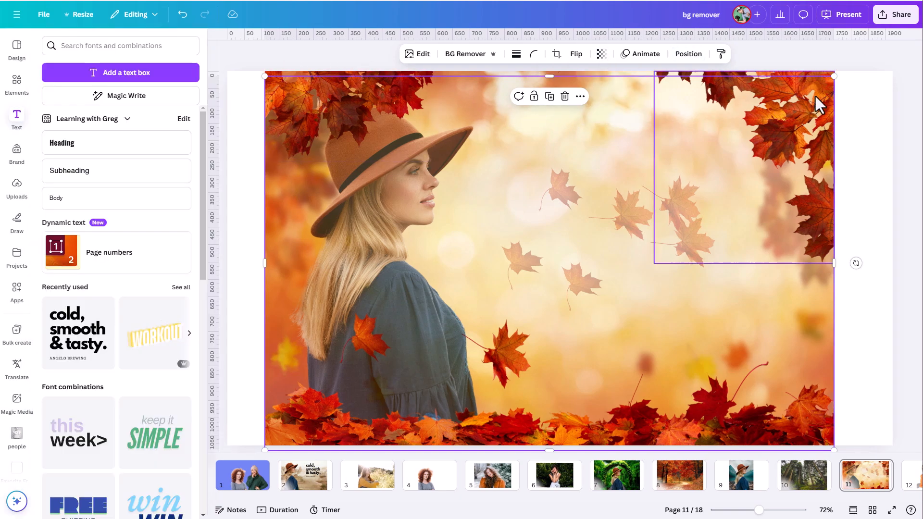
Delete the grabbed upper-left leaf cluster above the woman's hat.
click(782, 108)
click(354, 99)
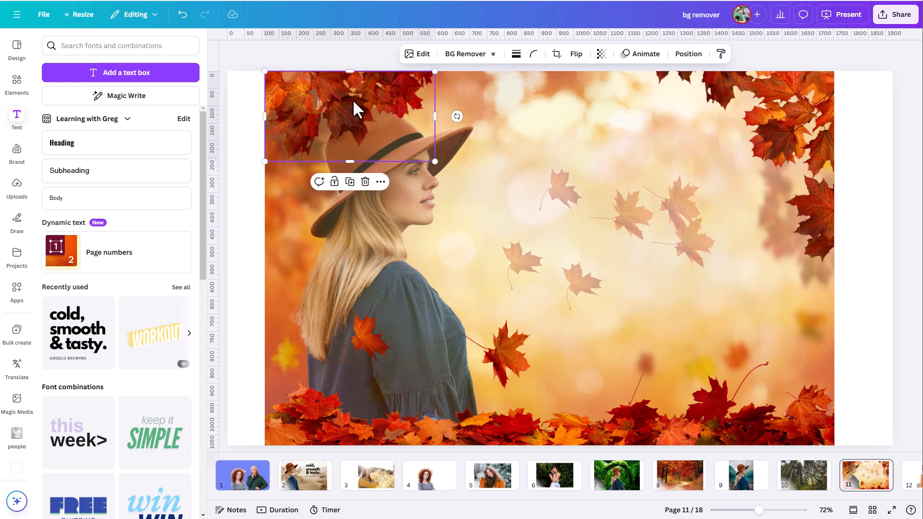
key(Delete)
Duplicate the upper-right leaf cluster and place the copy beside the woman's hat.
click(696, 106)
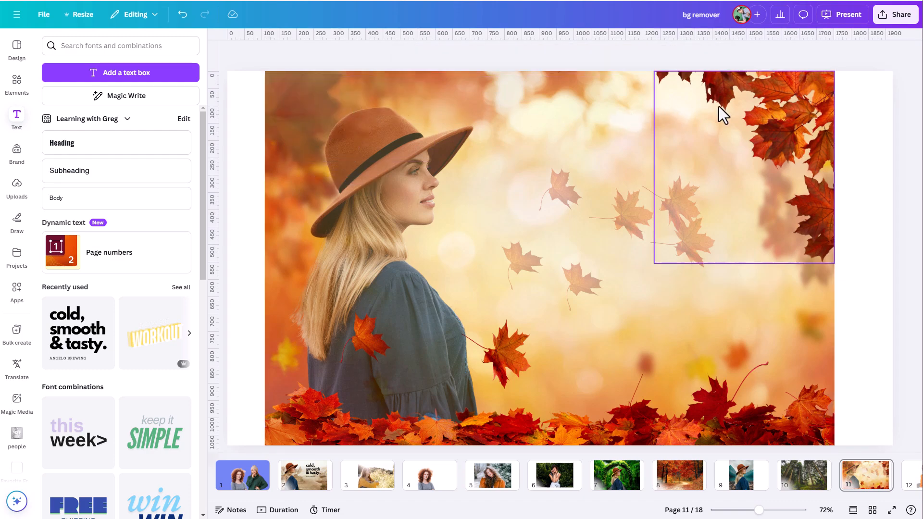
drag(740, 102, 536, 120)
right_click(543, 123)
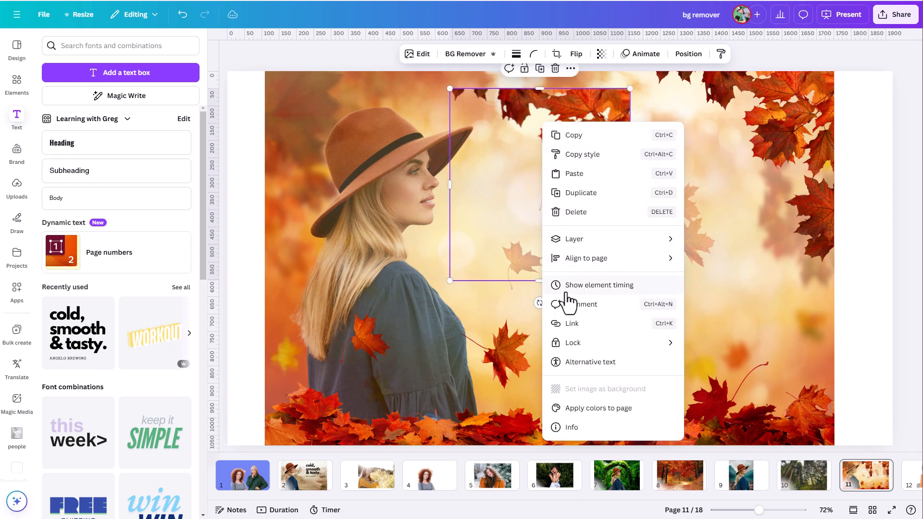
click(510, 105)
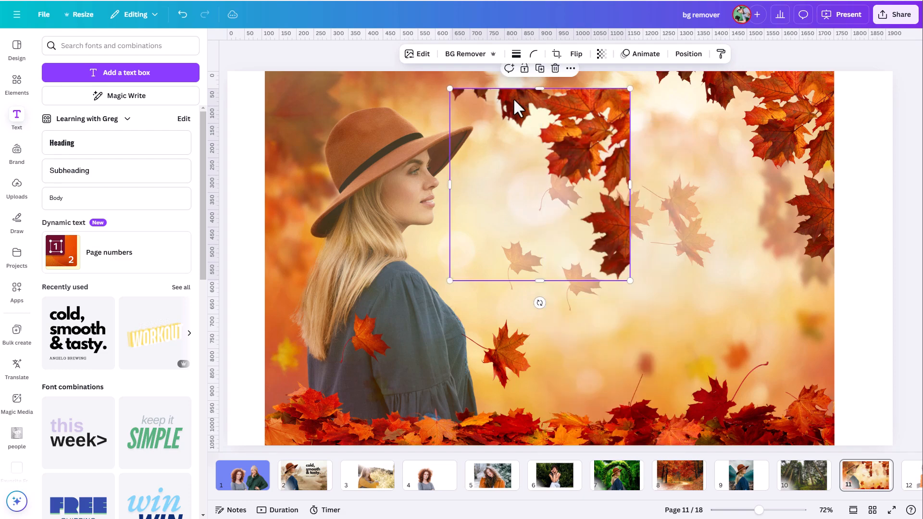
Flip the copied leaf cluster horizontally and place it in the background's upper-left corner.
click(557, 54)
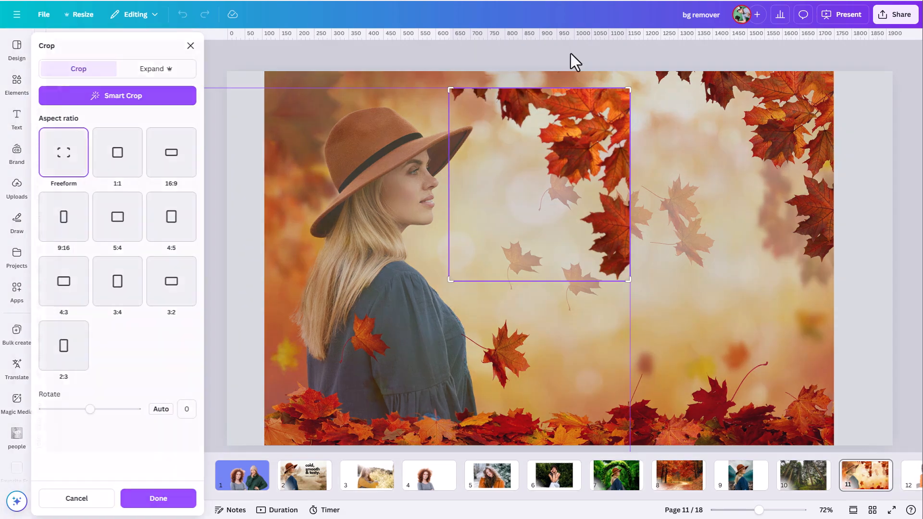
click(193, 46)
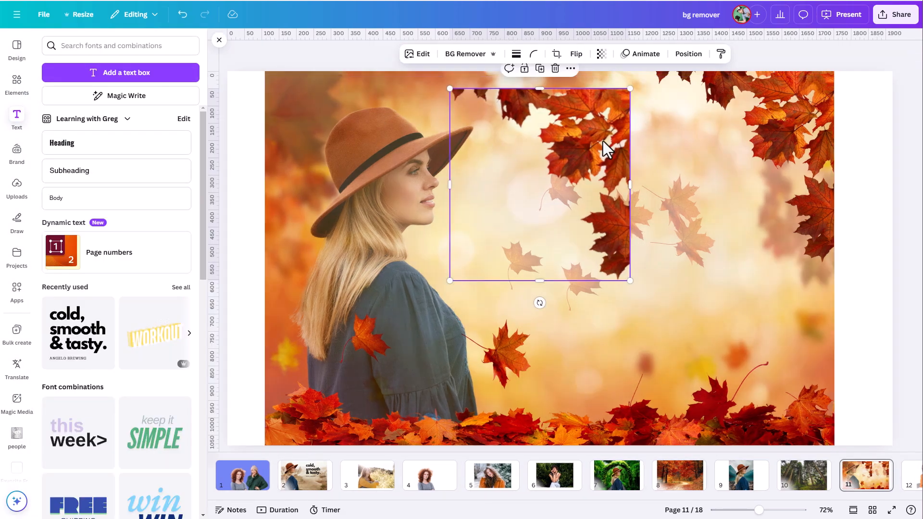
click(576, 54)
click(563, 80)
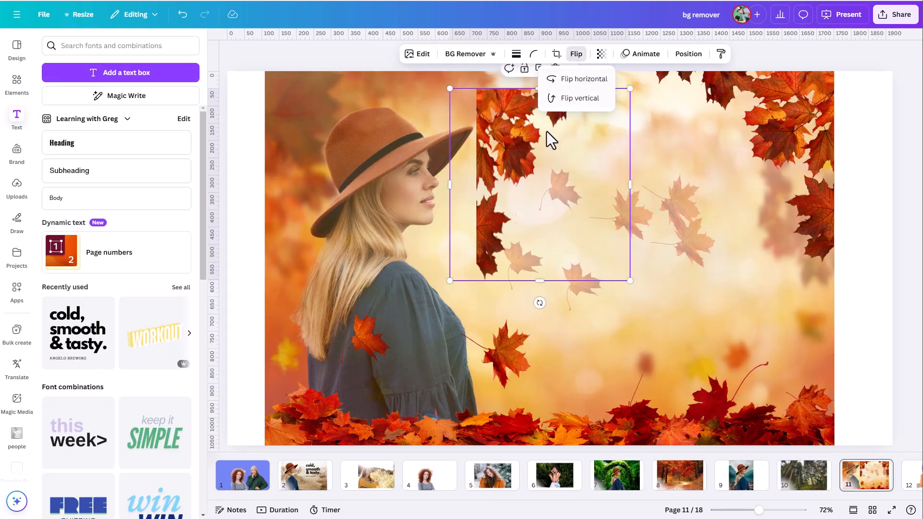
drag(492, 142, 307, 124)
Group the two upper leaf clusters and place a duplicate of the group, turned upside down, along the background's bottom edge.
shift+click(776, 113)
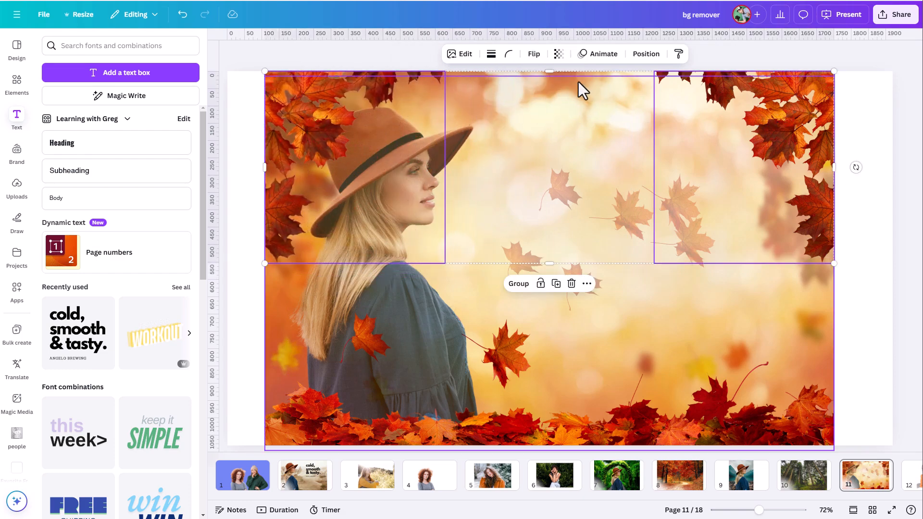
click(518, 284)
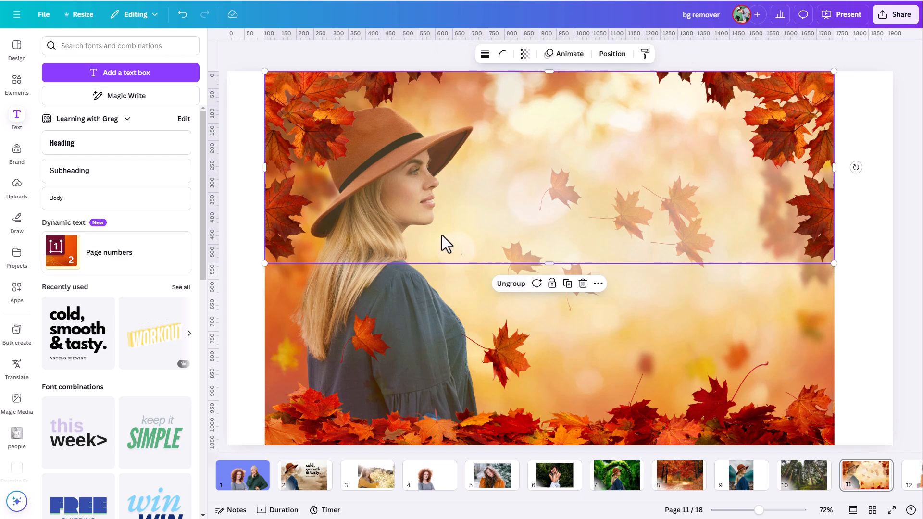
drag(370, 164, 444, 245)
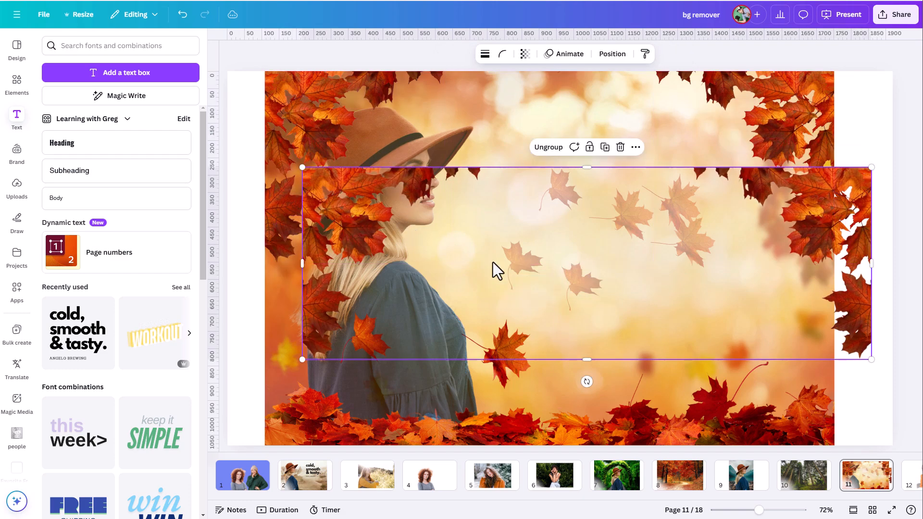
drag(583, 380, 587, 141)
drag(353, 295, 306, 393)
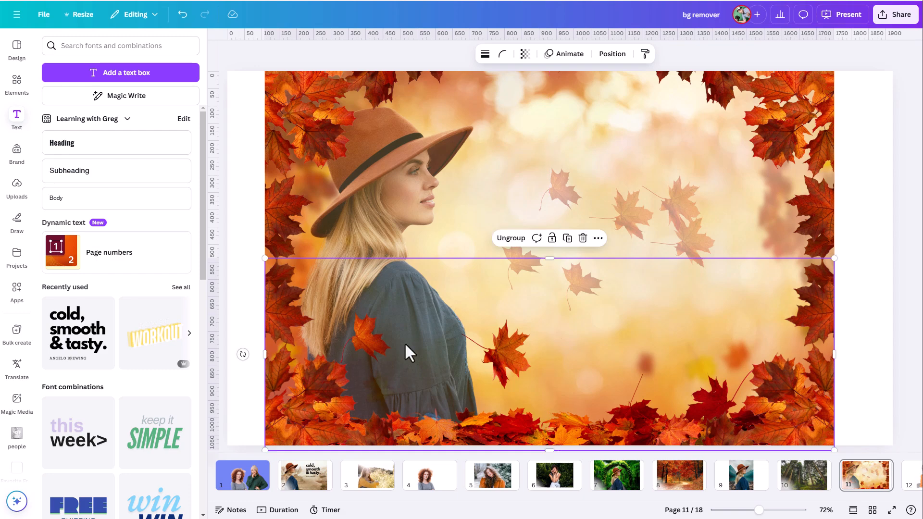
click(917, 263)
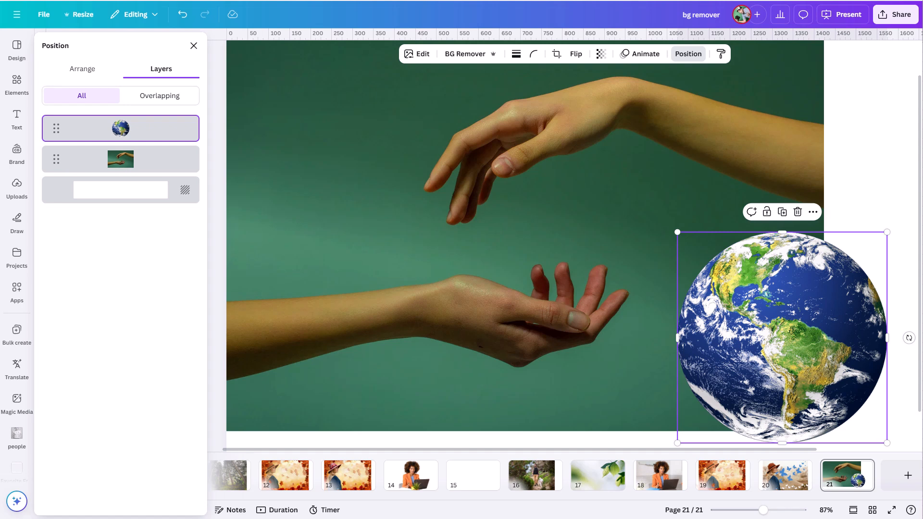
On page 21, move the globe up and left, next to the lower hand's fingertips.
click(382, 103)
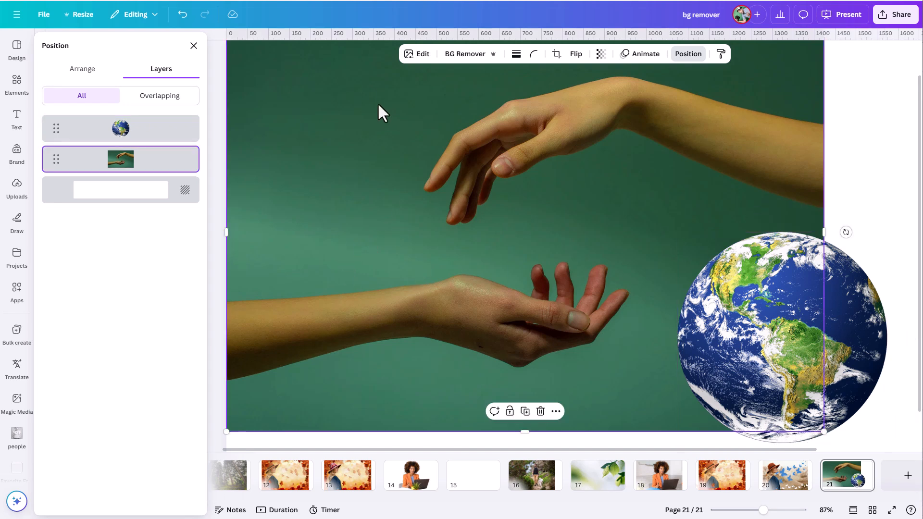
click(778, 341)
drag(778, 342, 734, 315)
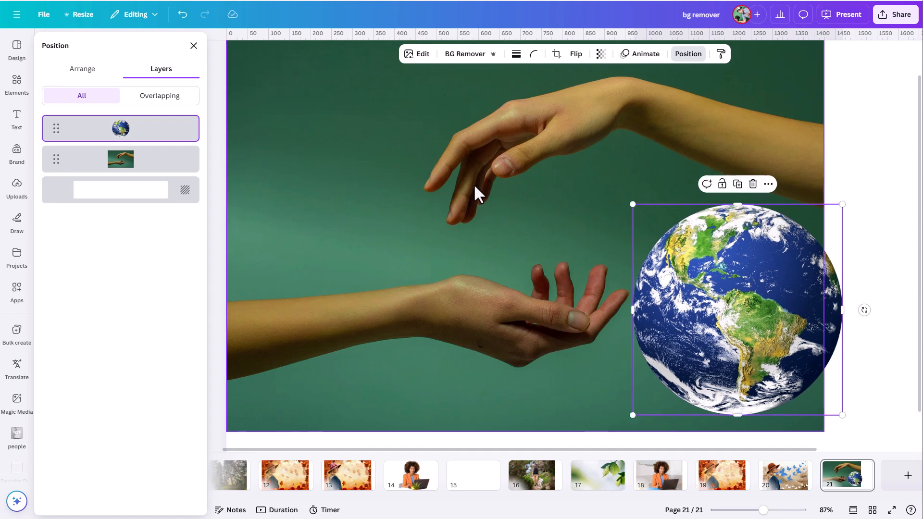
drag(725, 304, 705, 298)
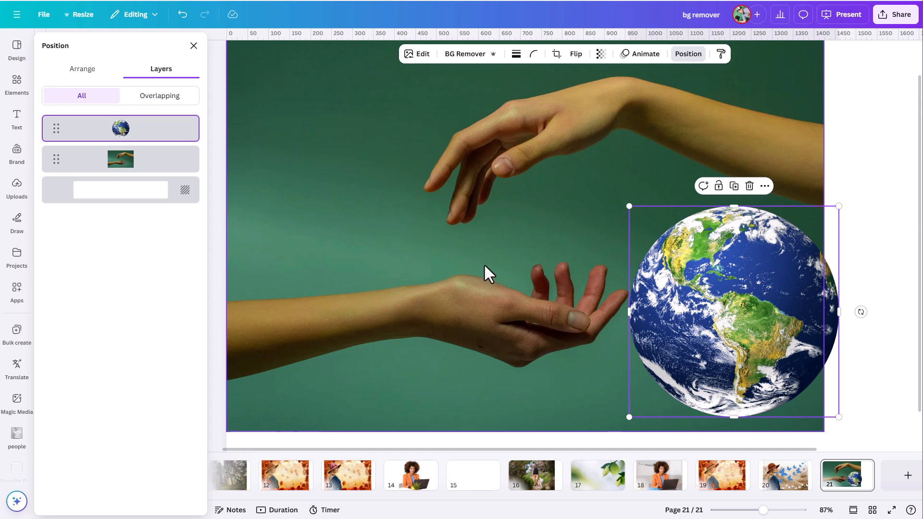
Start Magic Grab on the hands photo and brush over the upper hand's thumb and its base at brush size 13.
click(476, 254)
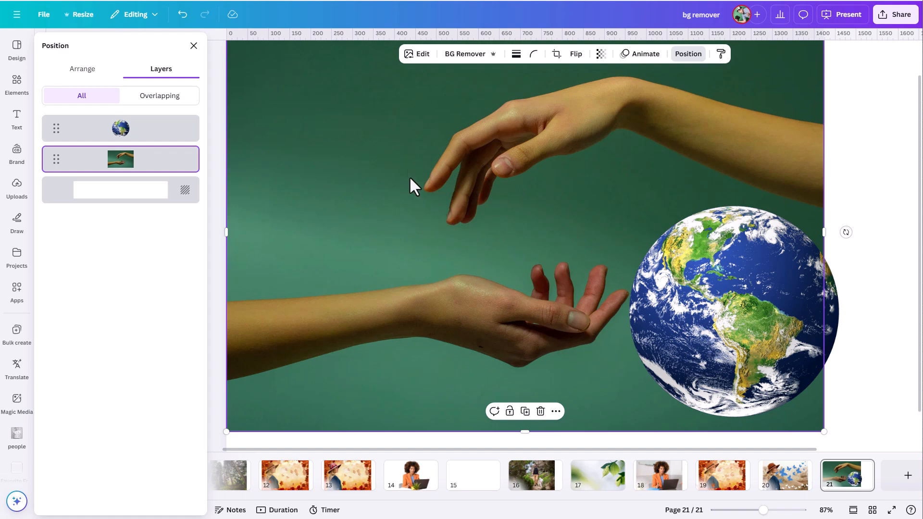
click(417, 54)
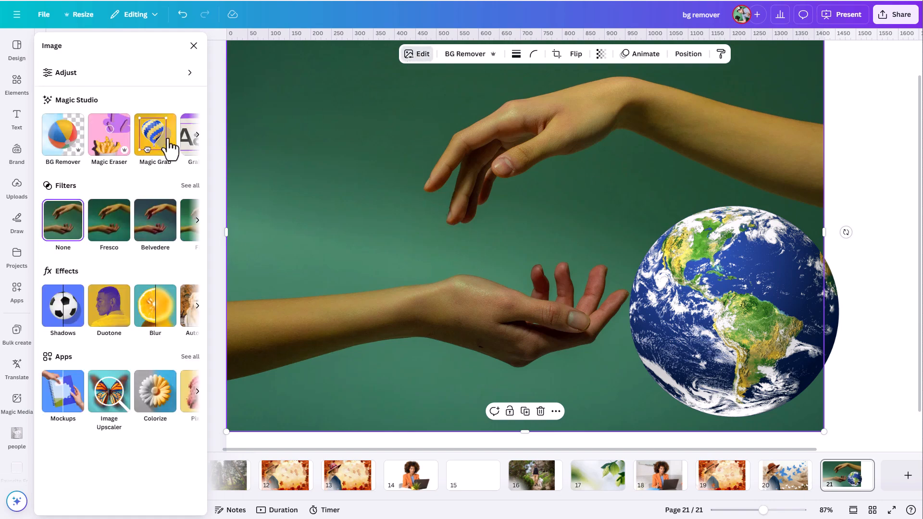
click(152, 144)
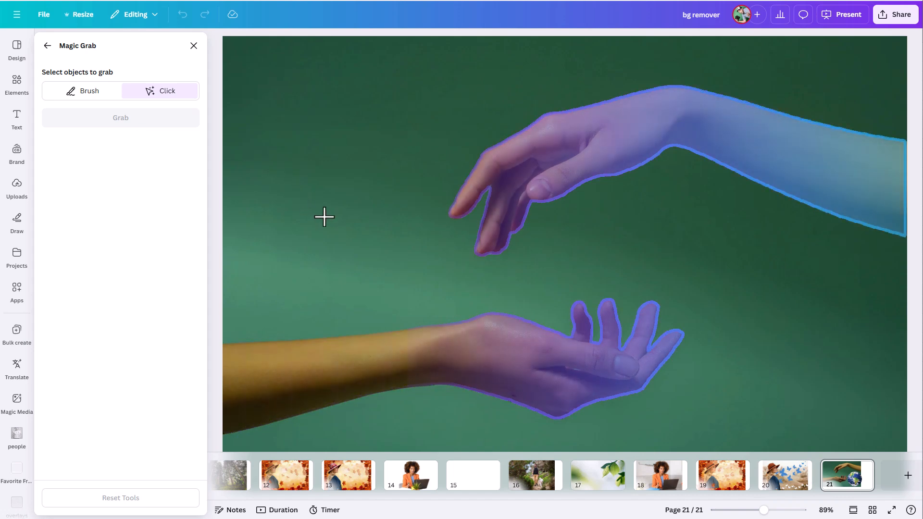
click(89, 92)
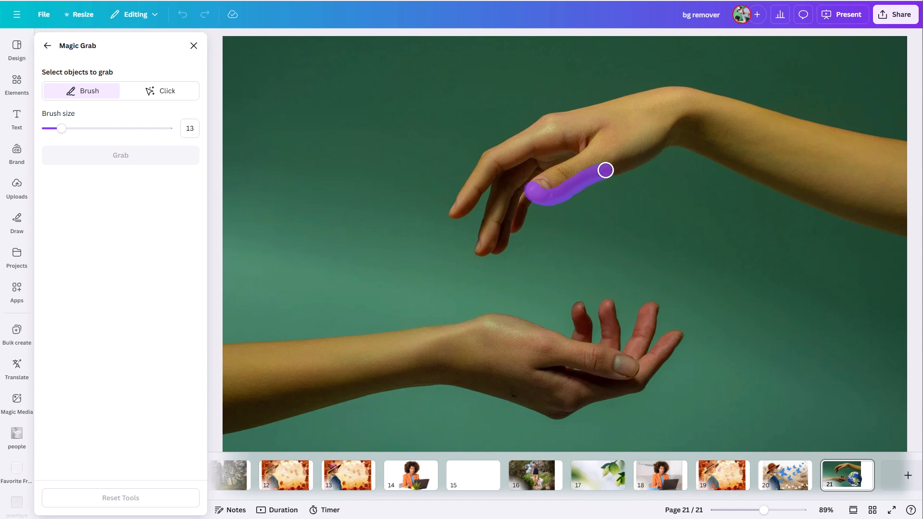
mouse_move(616, 170)
mouse_down()
mouse_move(656, 149)
mouse_move(653, 124)
mouse_move(606, 131)
mouse_move(539, 186)
mouse_move(639, 137)
mouse_up()
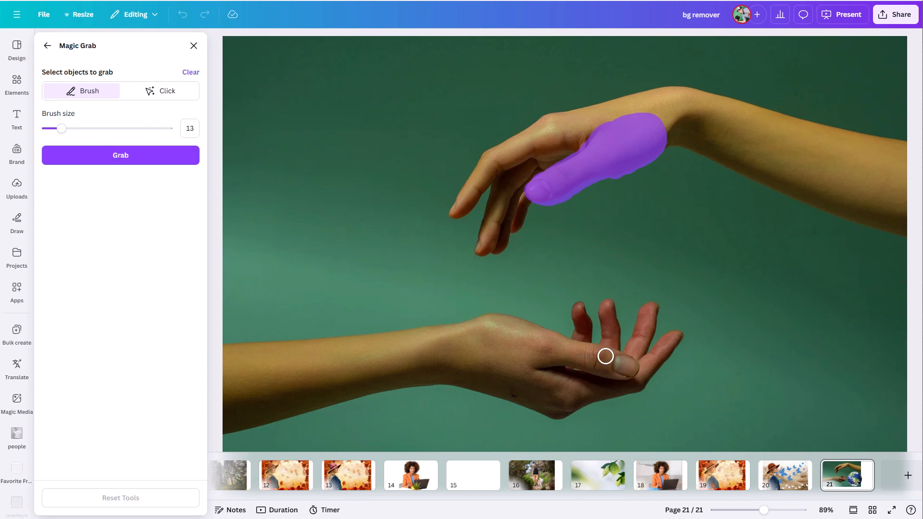
Brush over the lower hand's thumb and its base, grab the brushed areas and shift the grabbed piece up and left.
mouse_move(632, 368)
mouse_down()
mouse_move(513, 318)
mouse_move(470, 327)
mouse_move(490, 354)
mouse_move(573, 360)
mouse_move(616, 375)
mouse_up()
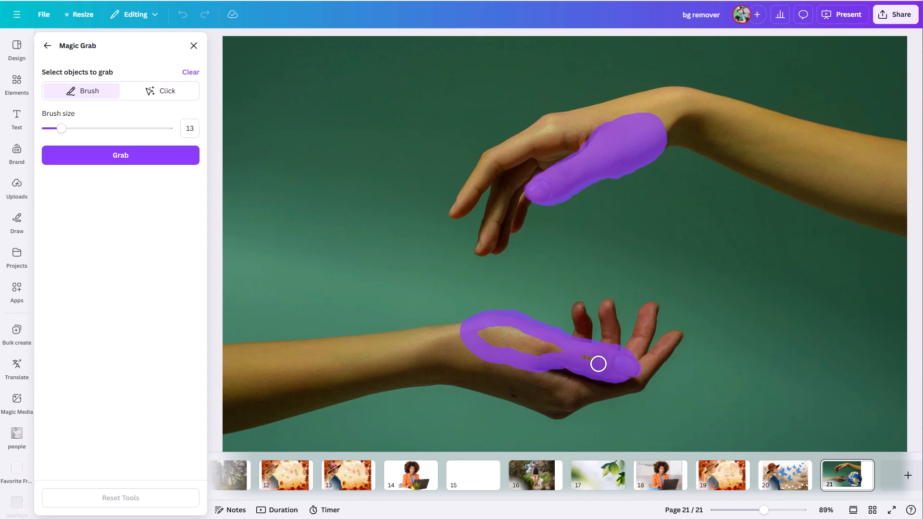
mouse_move(545, 353)
mouse_down()
mouse_move(497, 343)
mouse_move(501, 330)
mouse_move(527, 341)
mouse_up()
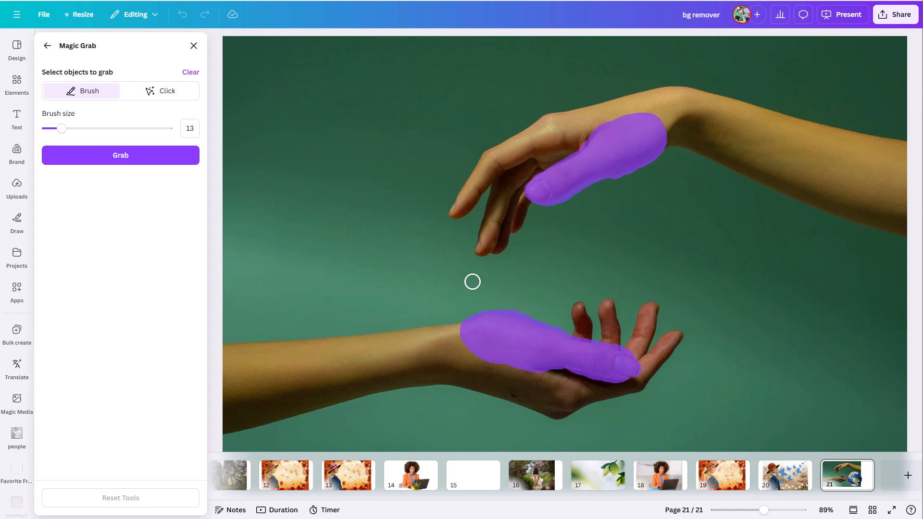
click(123, 159)
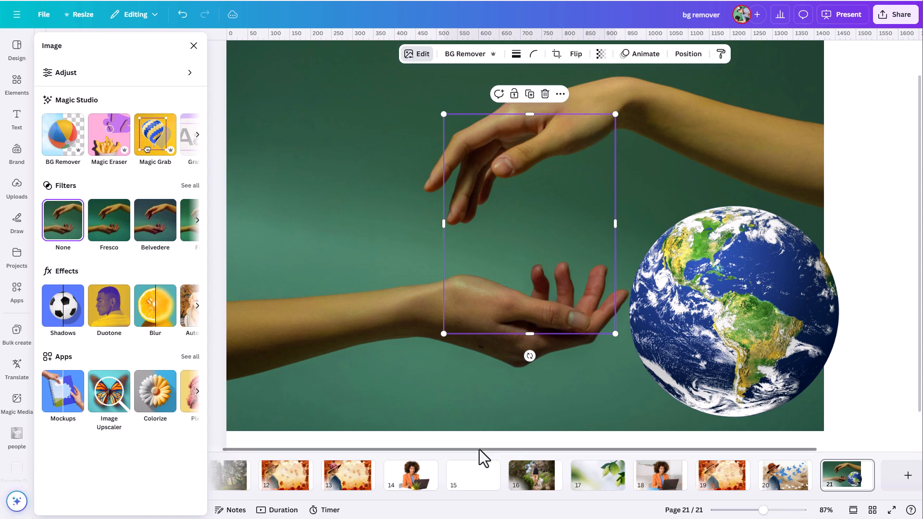
drag(536, 273, 418, 219)
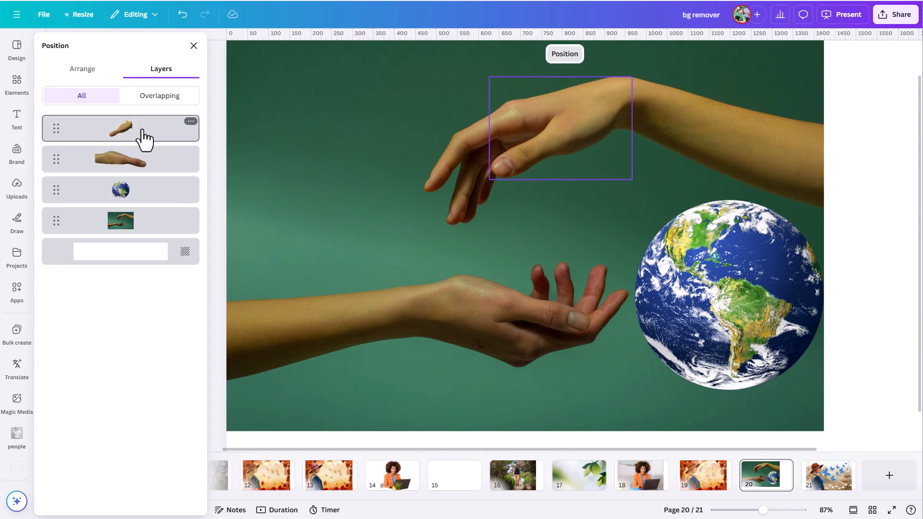
On page 20, try moving the grabbed upper and lower thumb pieces away from the hands, undoing each move.
click(145, 137)
drag(590, 144, 398, 224)
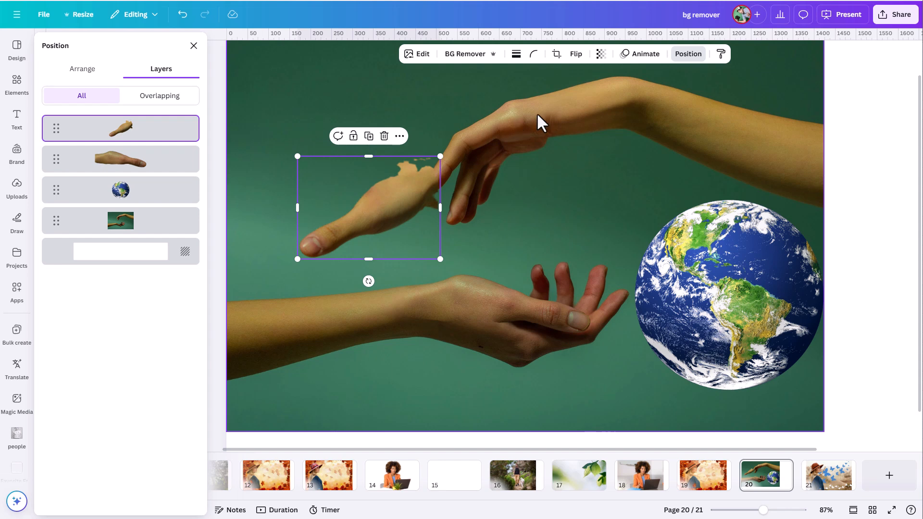
key(ctrl+z)
drag(530, 310, 458, 254)
key(ctrl+z)
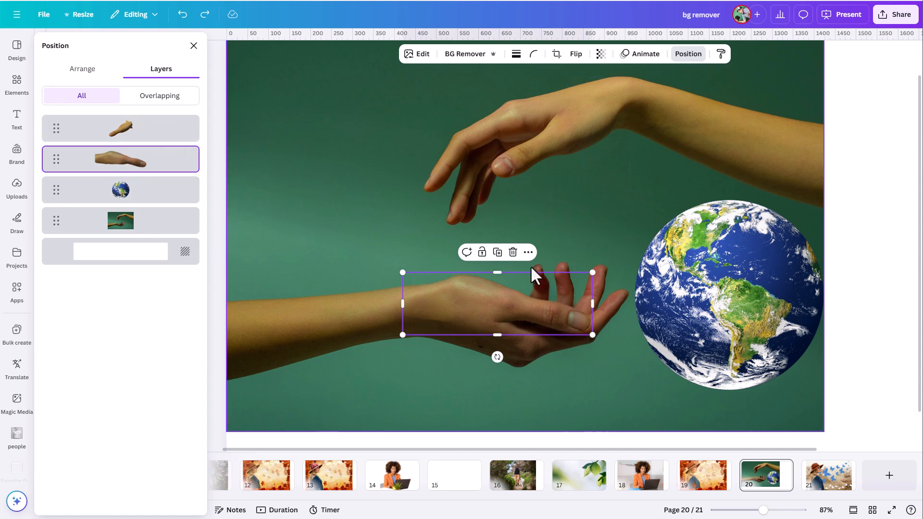
Place the globe between the two hands so the grabbed thumb pieces overlap it.
drag(749, 315, 697, 272)
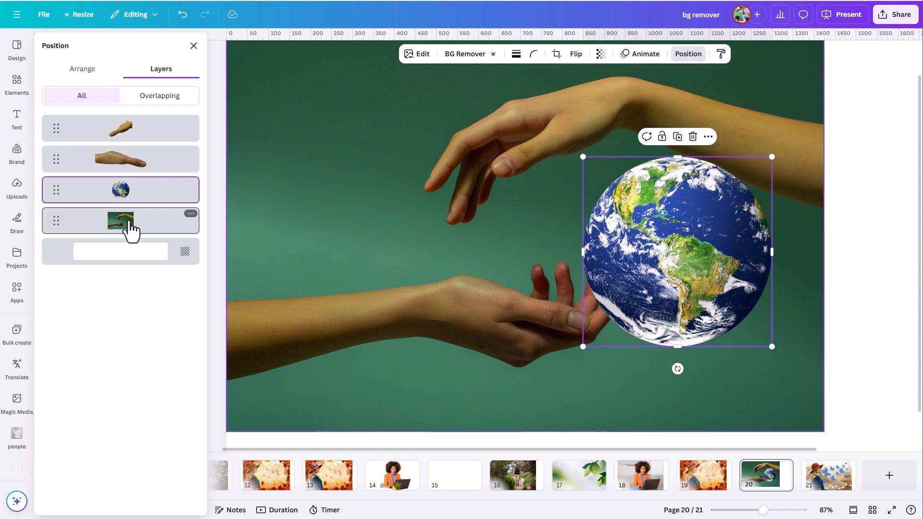
drag(688, 253, 582, 224)
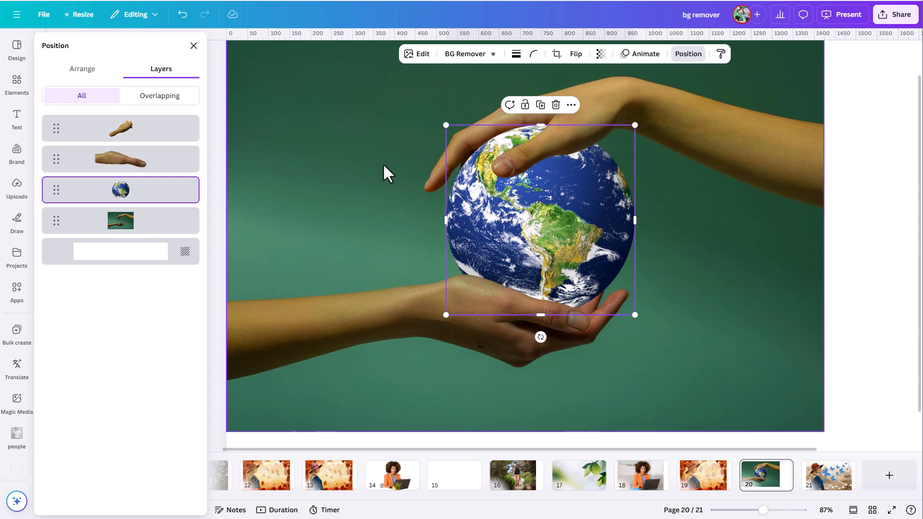
Duplicate the grabbed thumb piece of the upper hand.
click(147, 134)
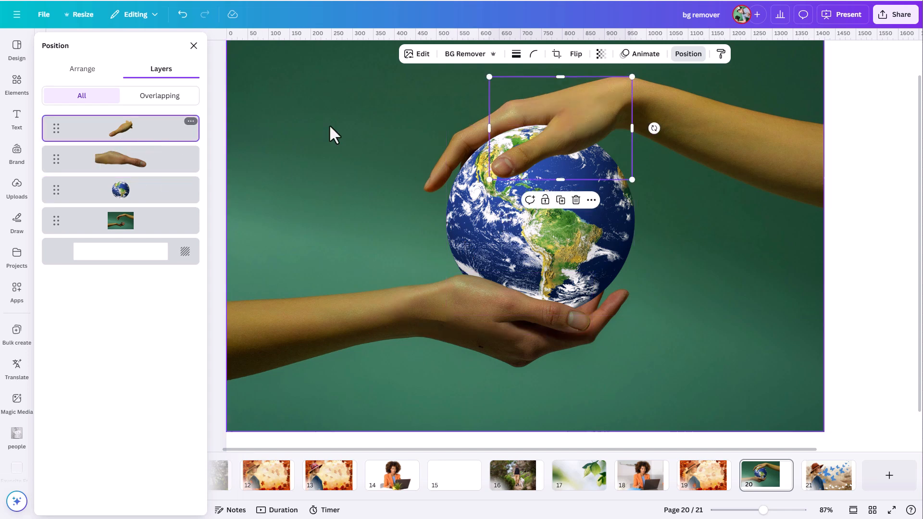
right_click(570, 132)
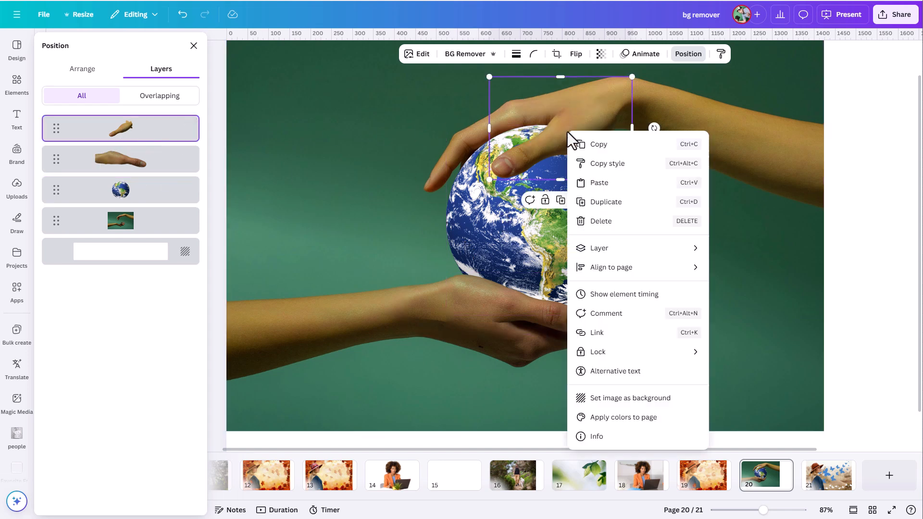
click(604, 201)
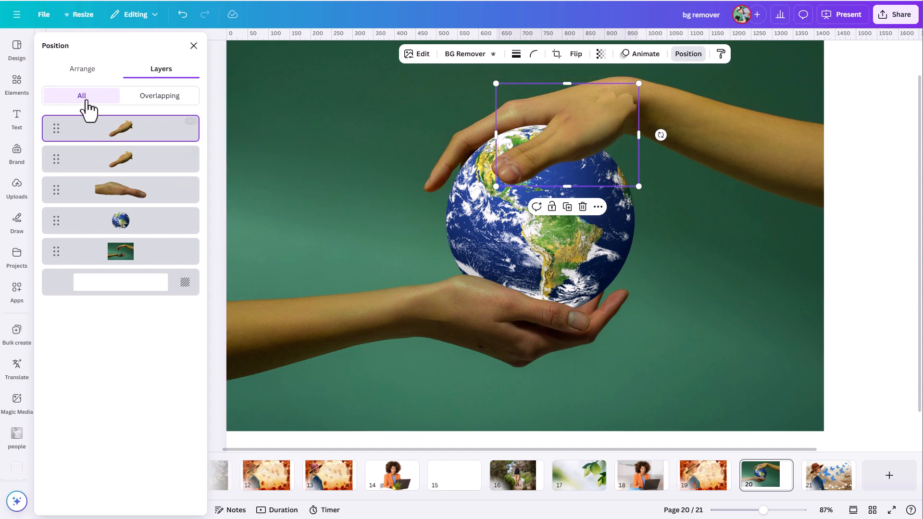
Apply a custom Duotone to the duplicated thumb piece with its highlights colour set to black, #000000.
click(417, 55)
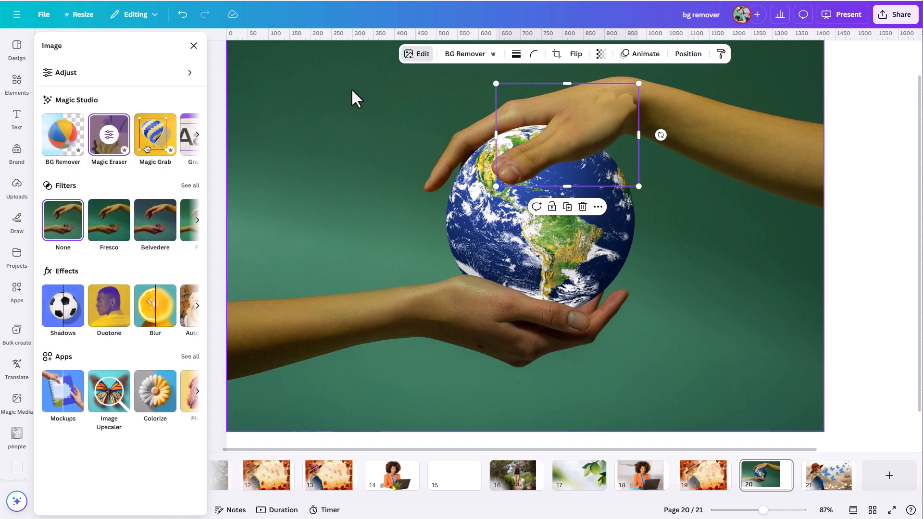
click(106, 308)
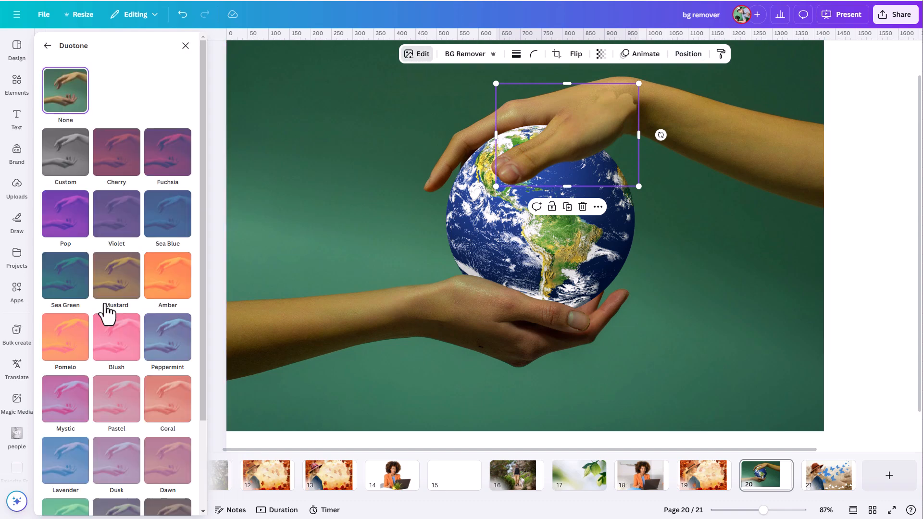
click(67, 182)
click(183, 202)
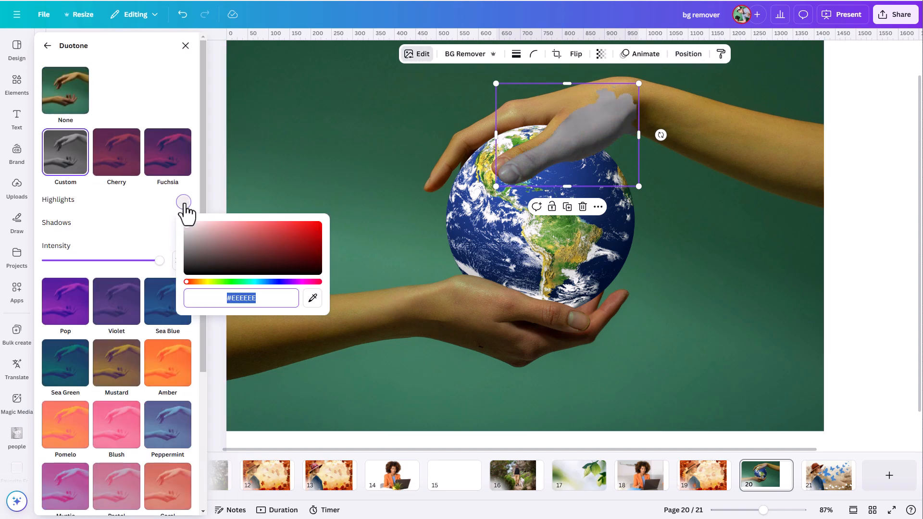
drag(203, 250, 183, 278)
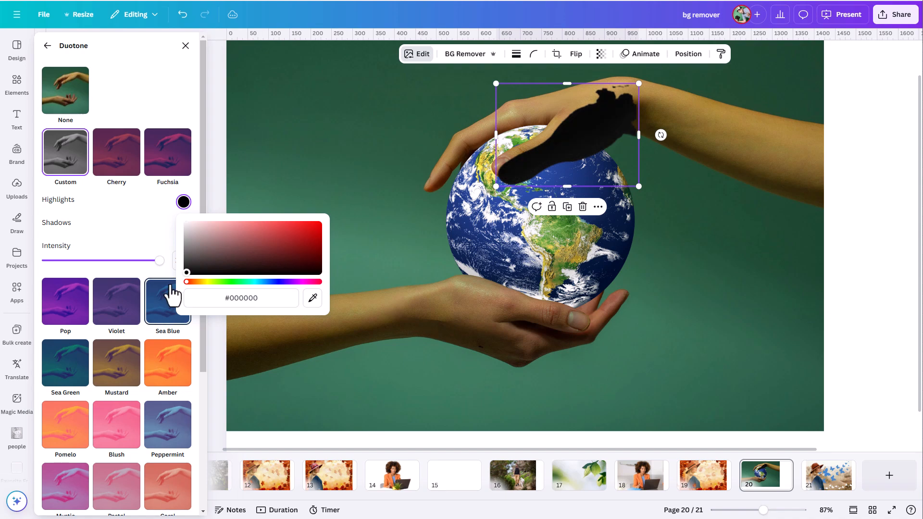
click(47, 46)
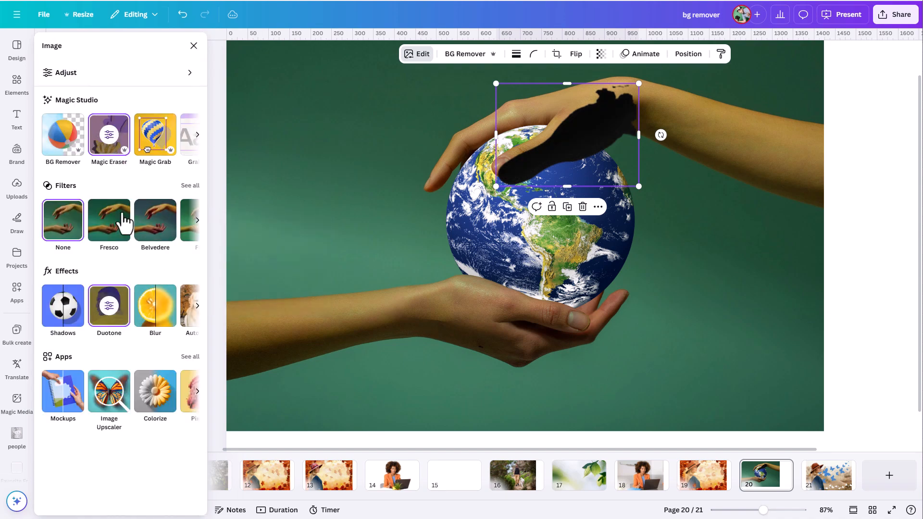
Blur the whole image of the black thumb copy at intensity 63.
click(155, 306)
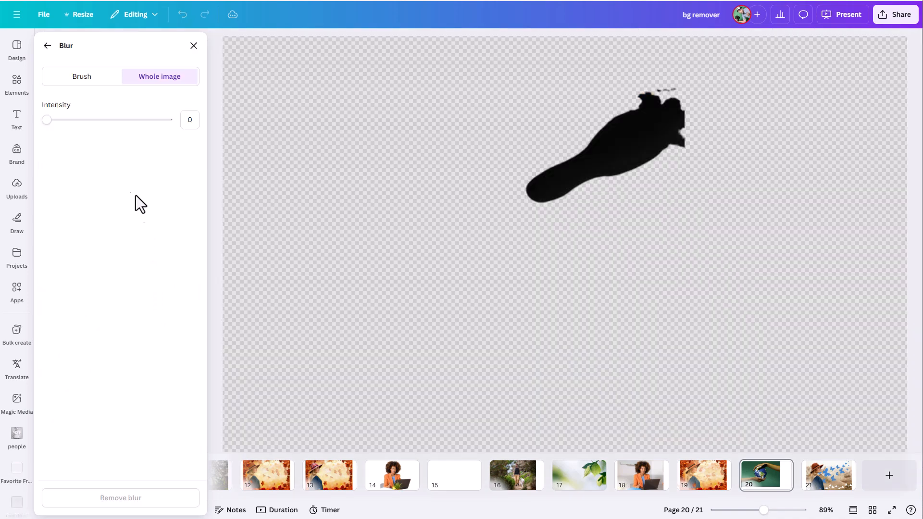
drag(74, 120, 123, 121)
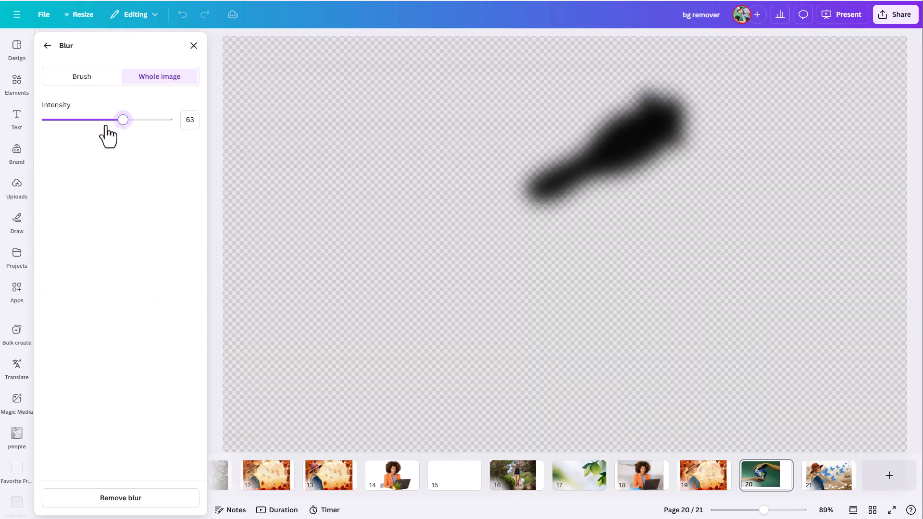
click(47, 45)
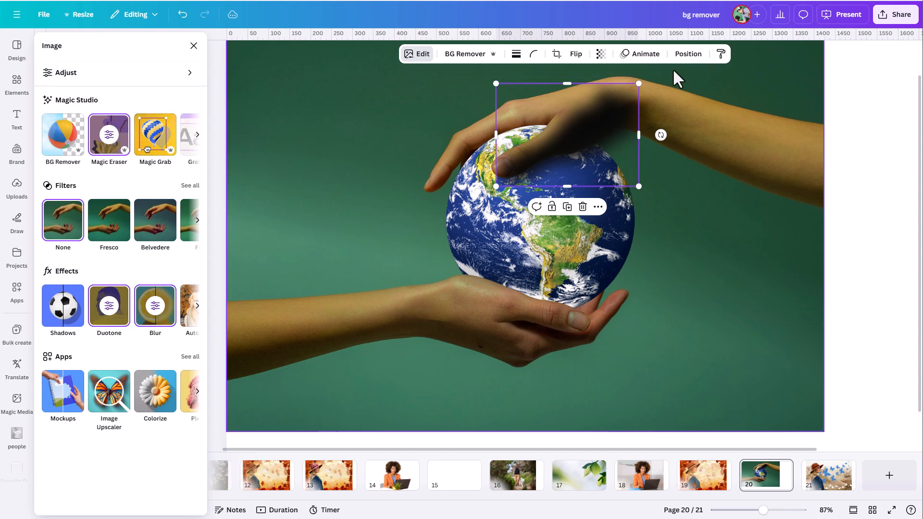
Move the blurred black thumb copy one layer below the original upper thumb piece and offset it slightly down over the globe as a shadow.
click(690, 55)
drag(115, 153, 114, 160)
mouse_move(615, 164)
mouse_down()
mouse_move(598, 169)
mouse_move(607, 166)
mouse_up()
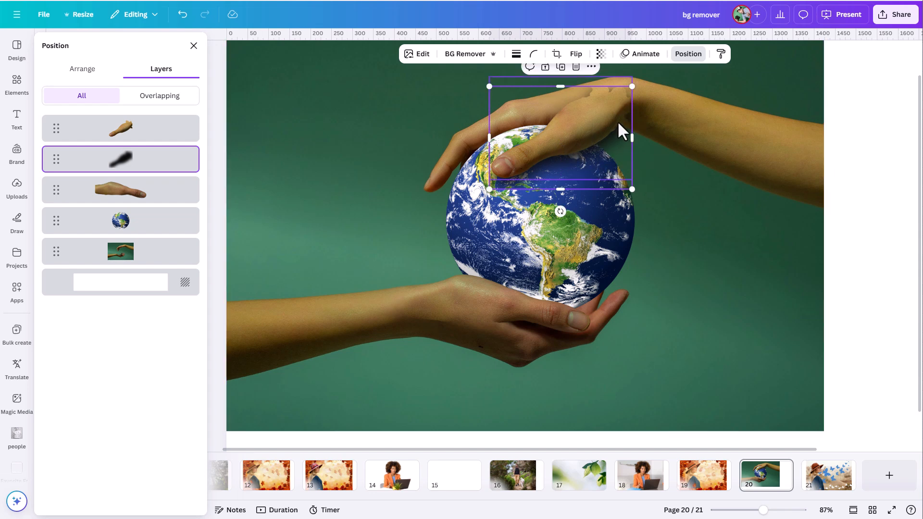
Erase the part of the blurred shadow that spills past the globe near the upper wrist with the Magic Eraser brush at size 95.
click(419, 54)
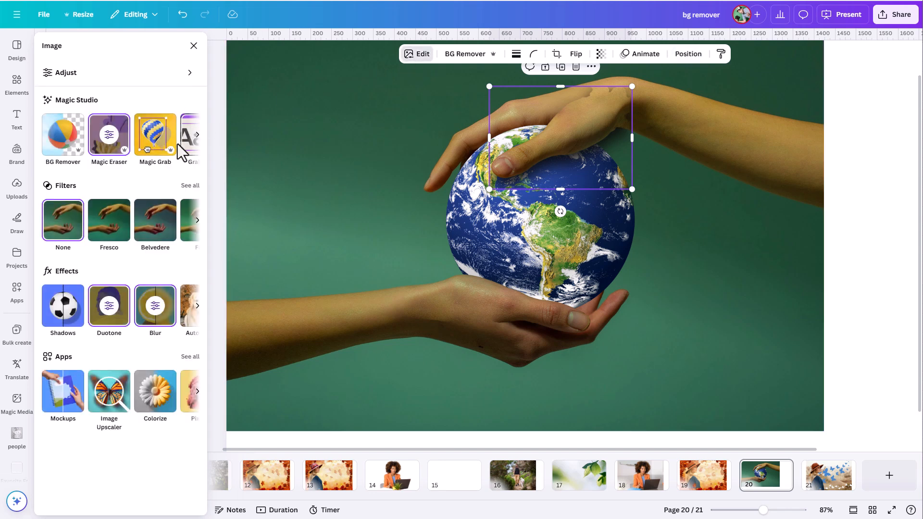
click(198, 135)
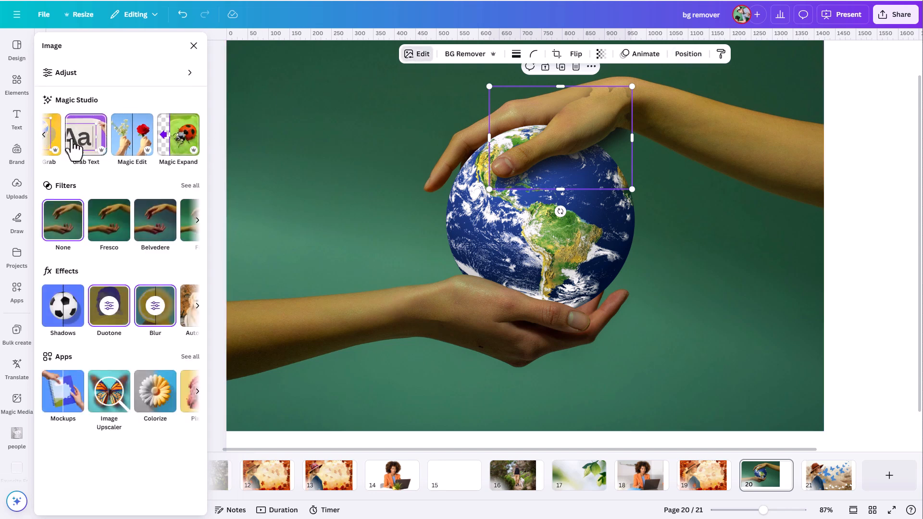
click(48, 140)
click(117, 146)
mouse_move(685, 96)
mouse_down()
mouse_move(712, 142)
mouse_move(703, 145)
mouse_move(708, 125)
mouse_move(683, 99)
mouse_move(695, 127)
mouse_up()
drag(701, 130, 662, 84)
click(120, 156)
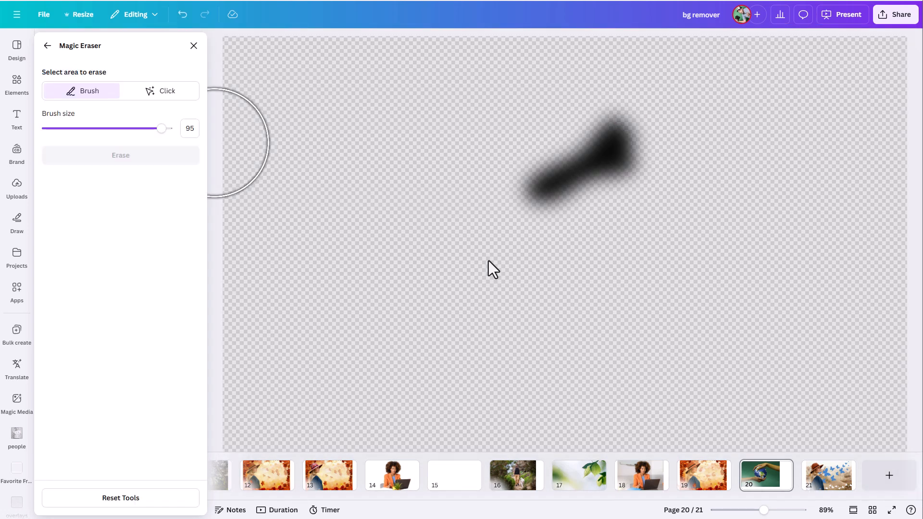
click(48, 45)
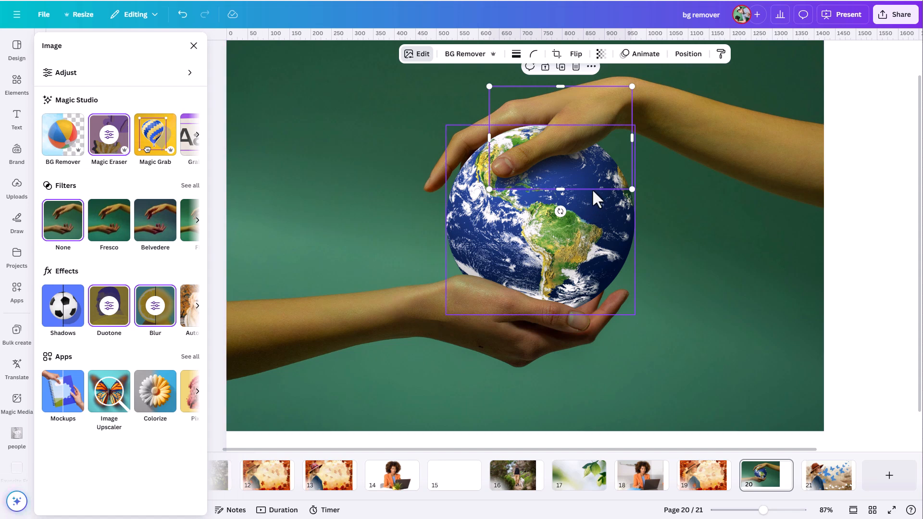
Nudge the blurred shadow slightly up beneath the upper thumb and set its transparency to 92.
drag(592, 182, 595, 181)
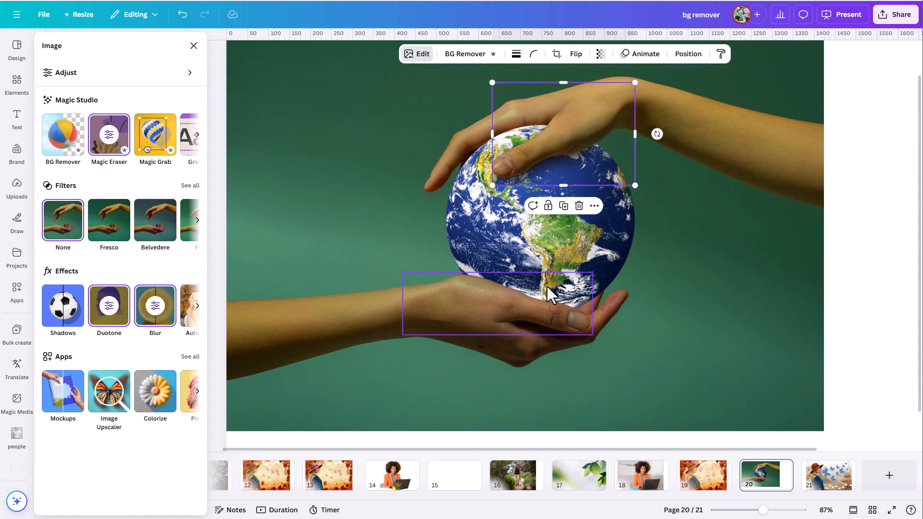
click(600, 54)
drag(599, 92, 618, 95)
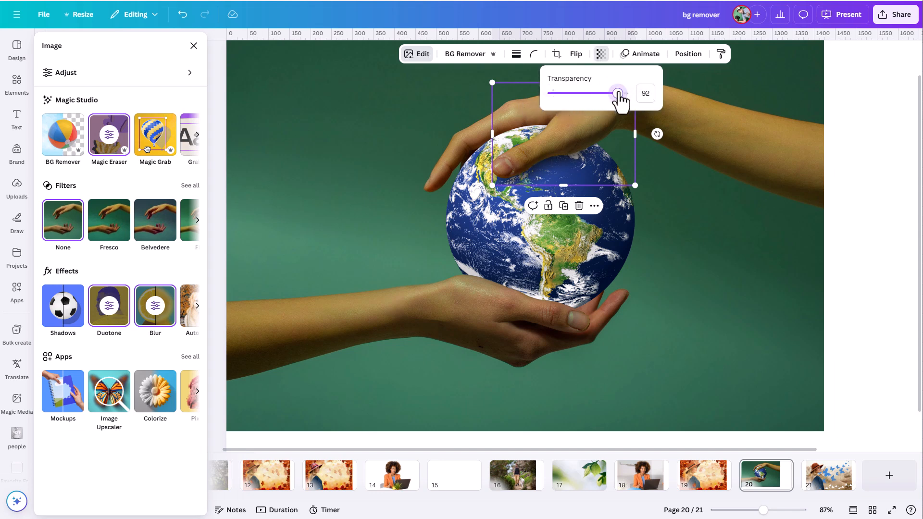
click(786, 290)
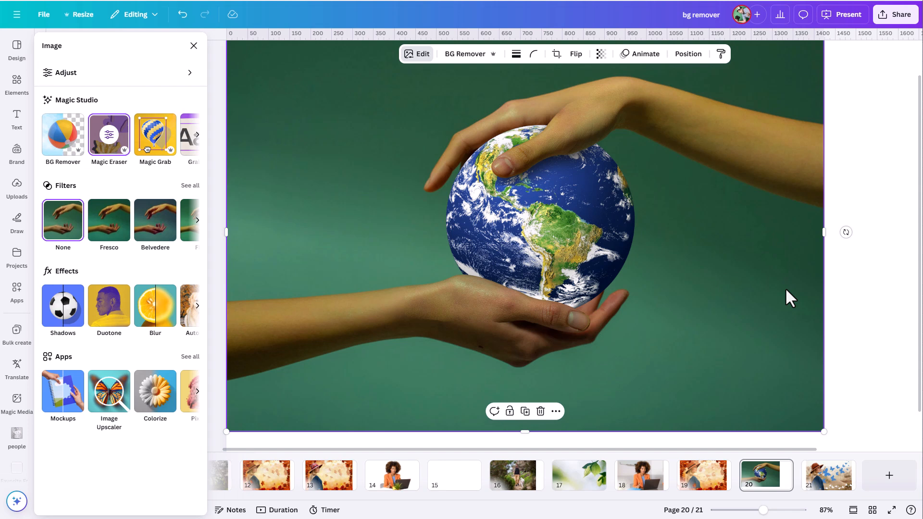